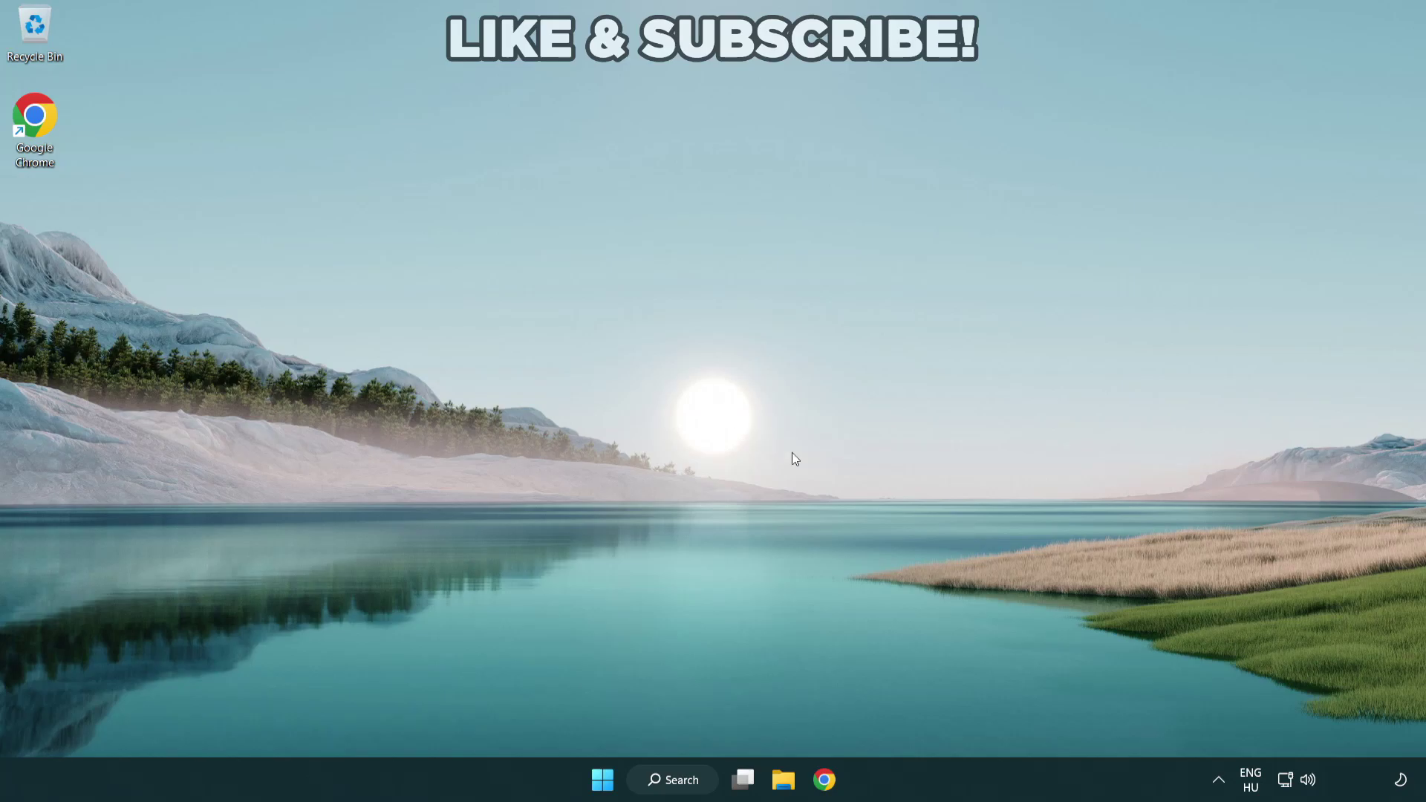
Step: Switch the sound output to Speakers (High Definition Audio Device) from the taskbar volume flyout
left_click(1309, 781)
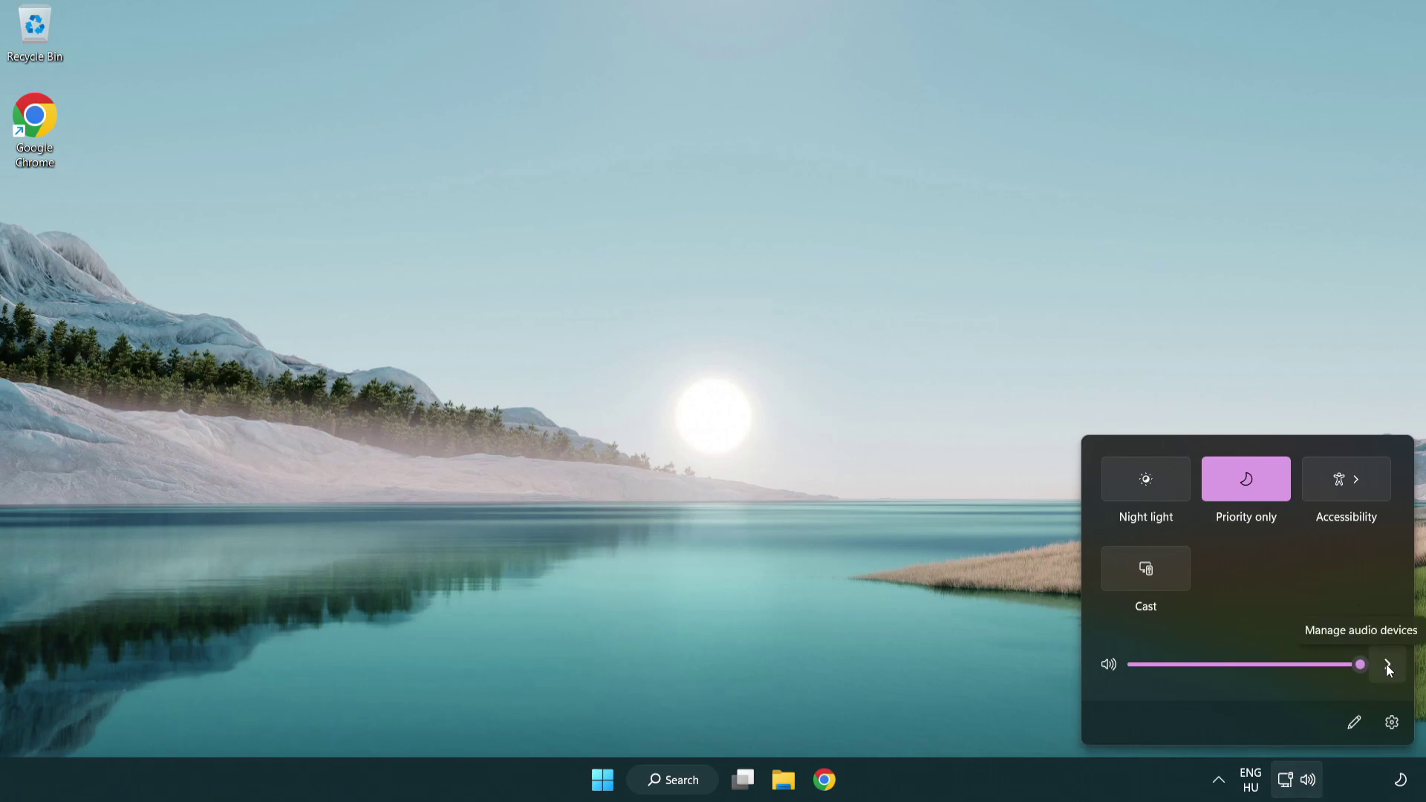
left_click(1386, 663)
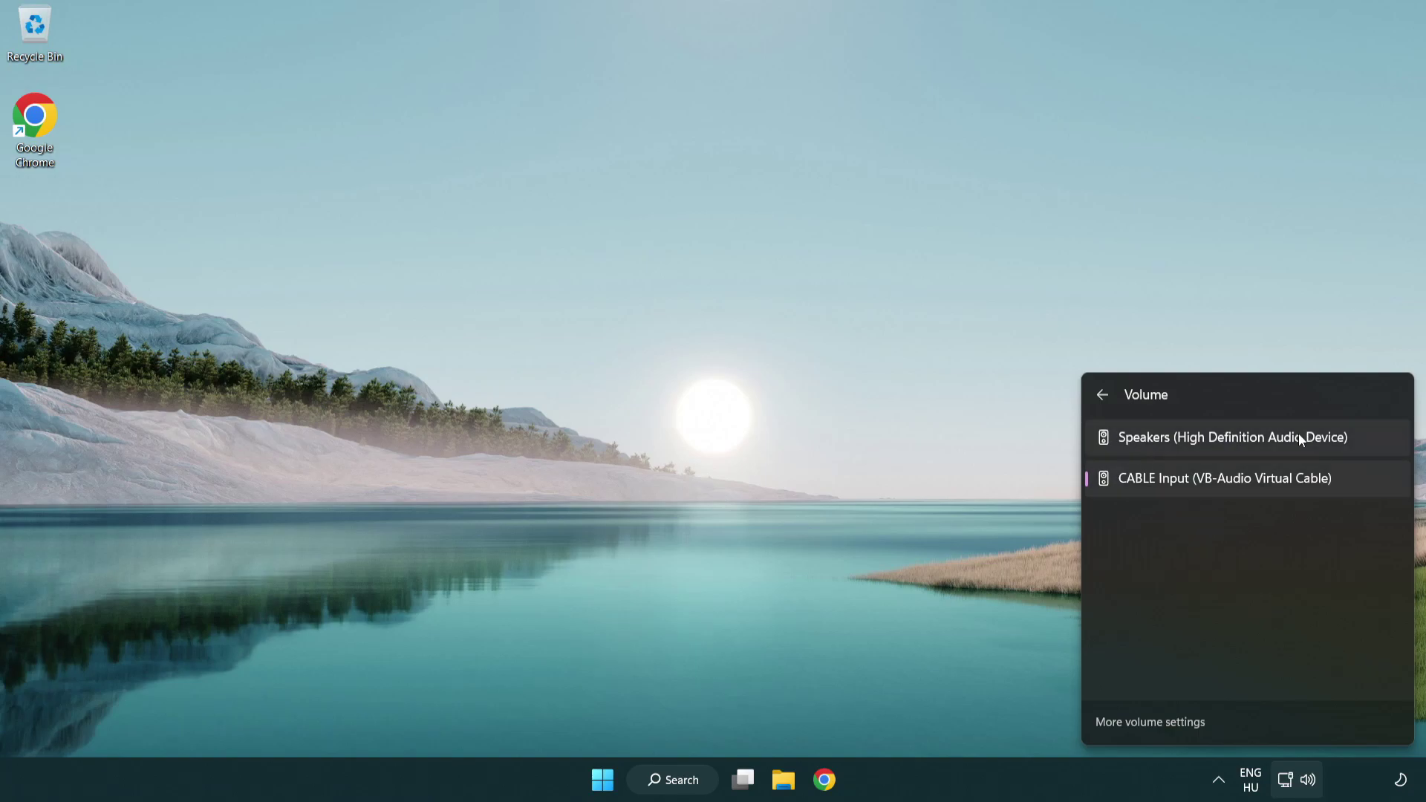
left_click(1367, 441)
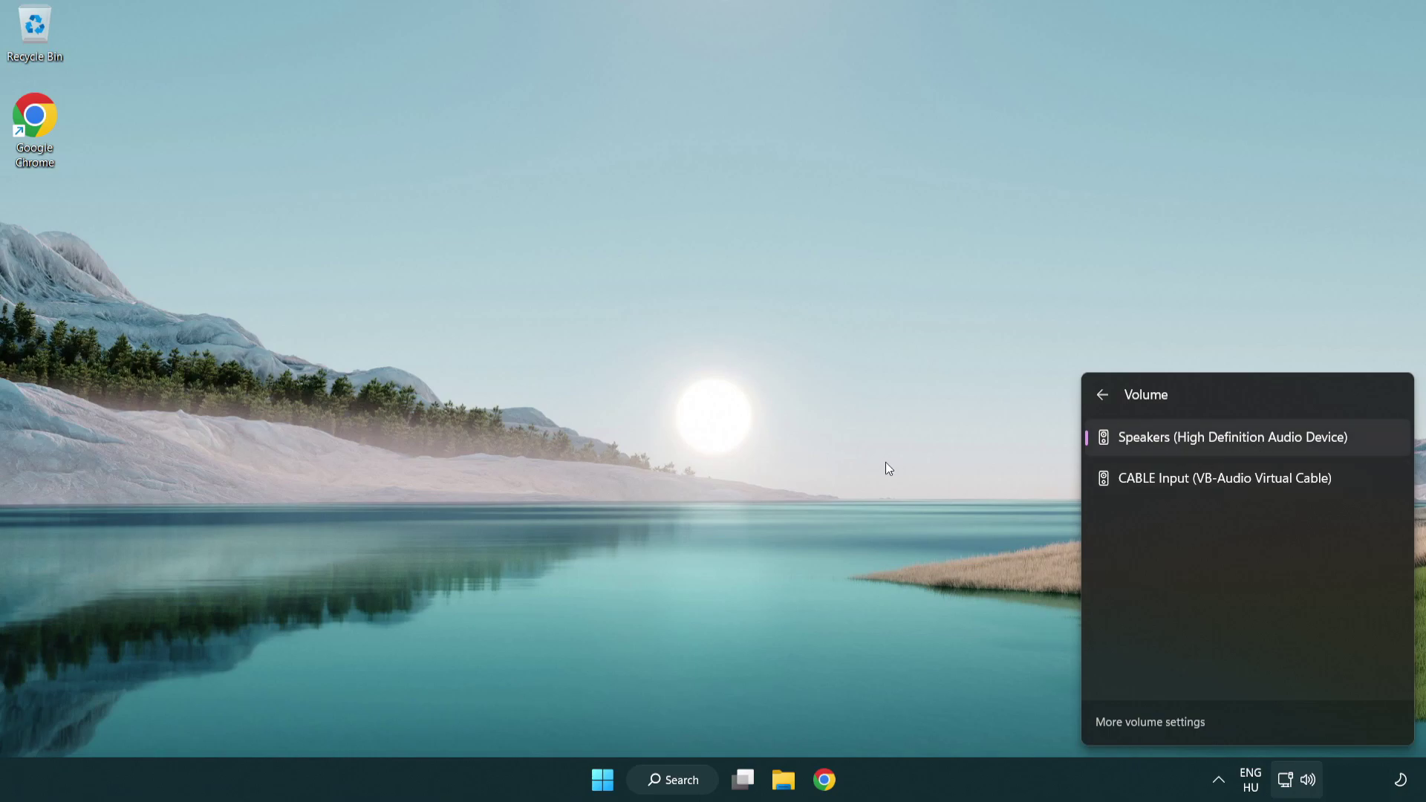
left_click(749, 426)
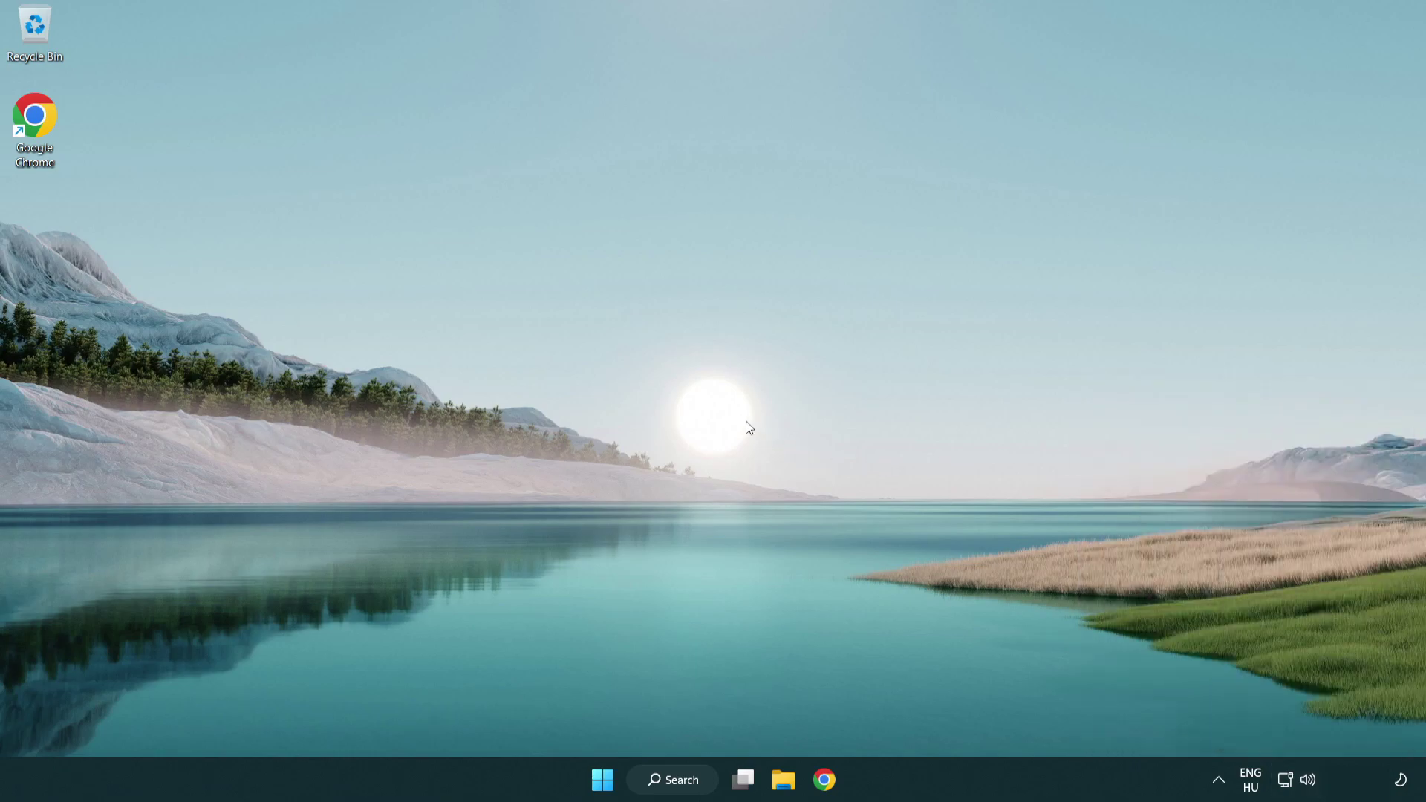
Step: Reset sound devices and app volumes to recommended defaults in the Volume mixer, then close Settings
right_click(1308, 781)
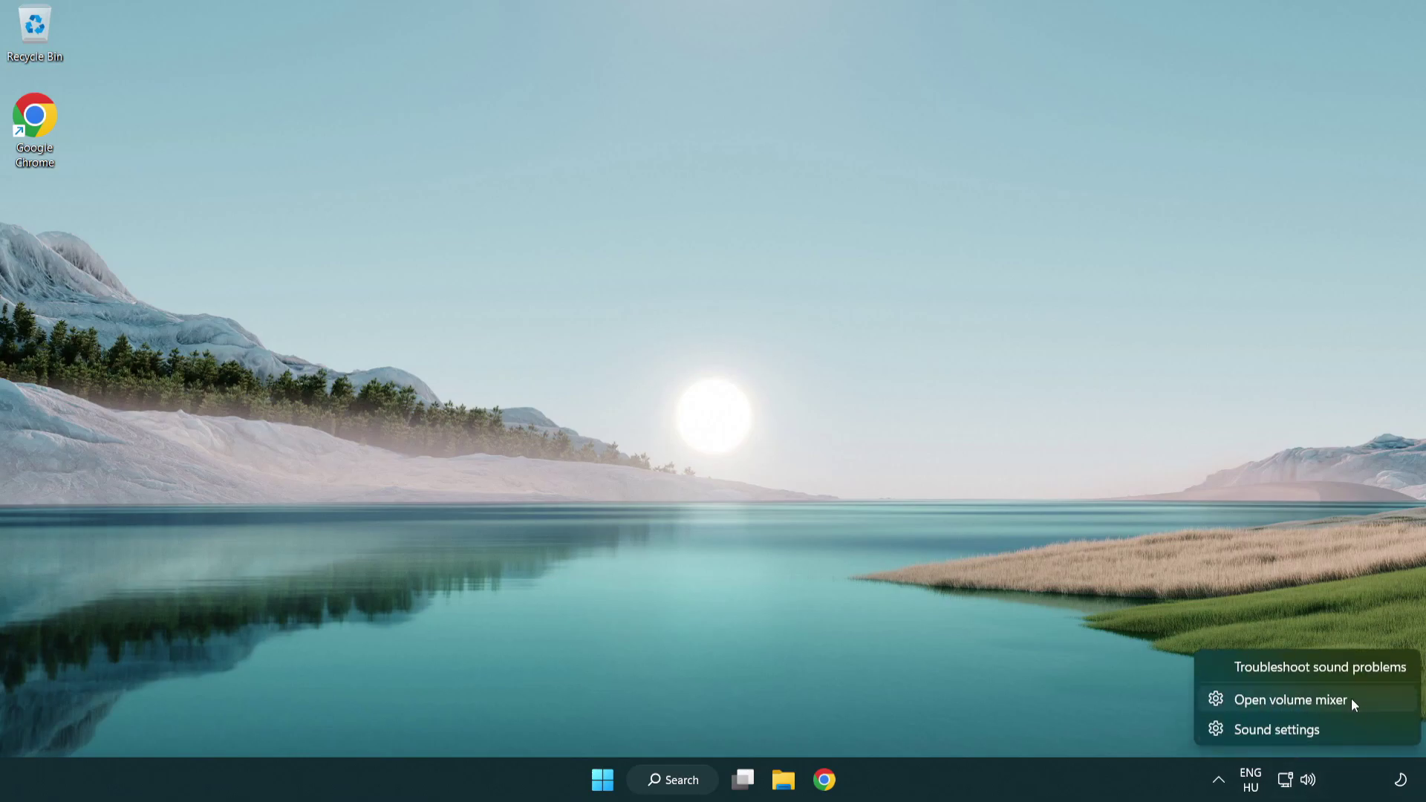
left_click(1375, 700)
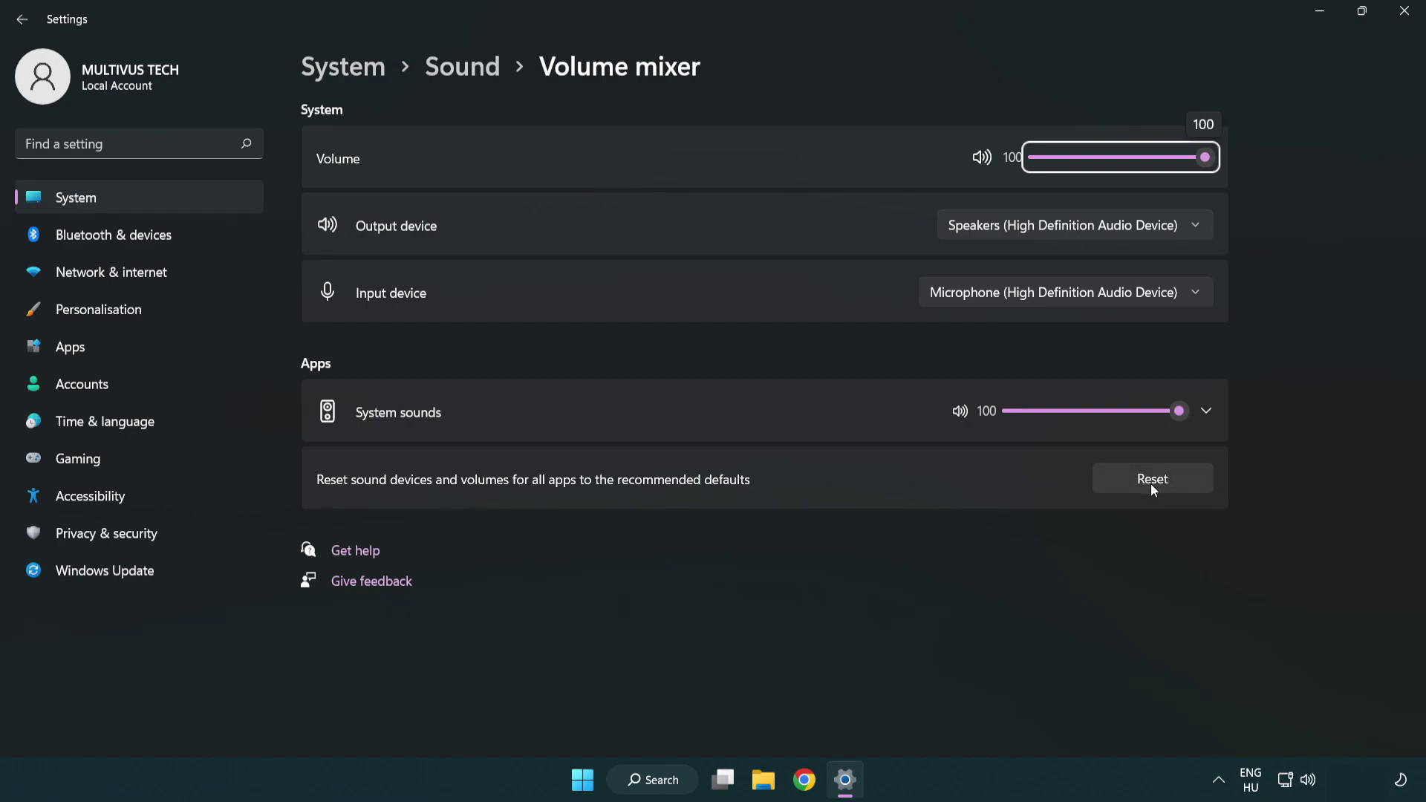
left_click(1191, 483)
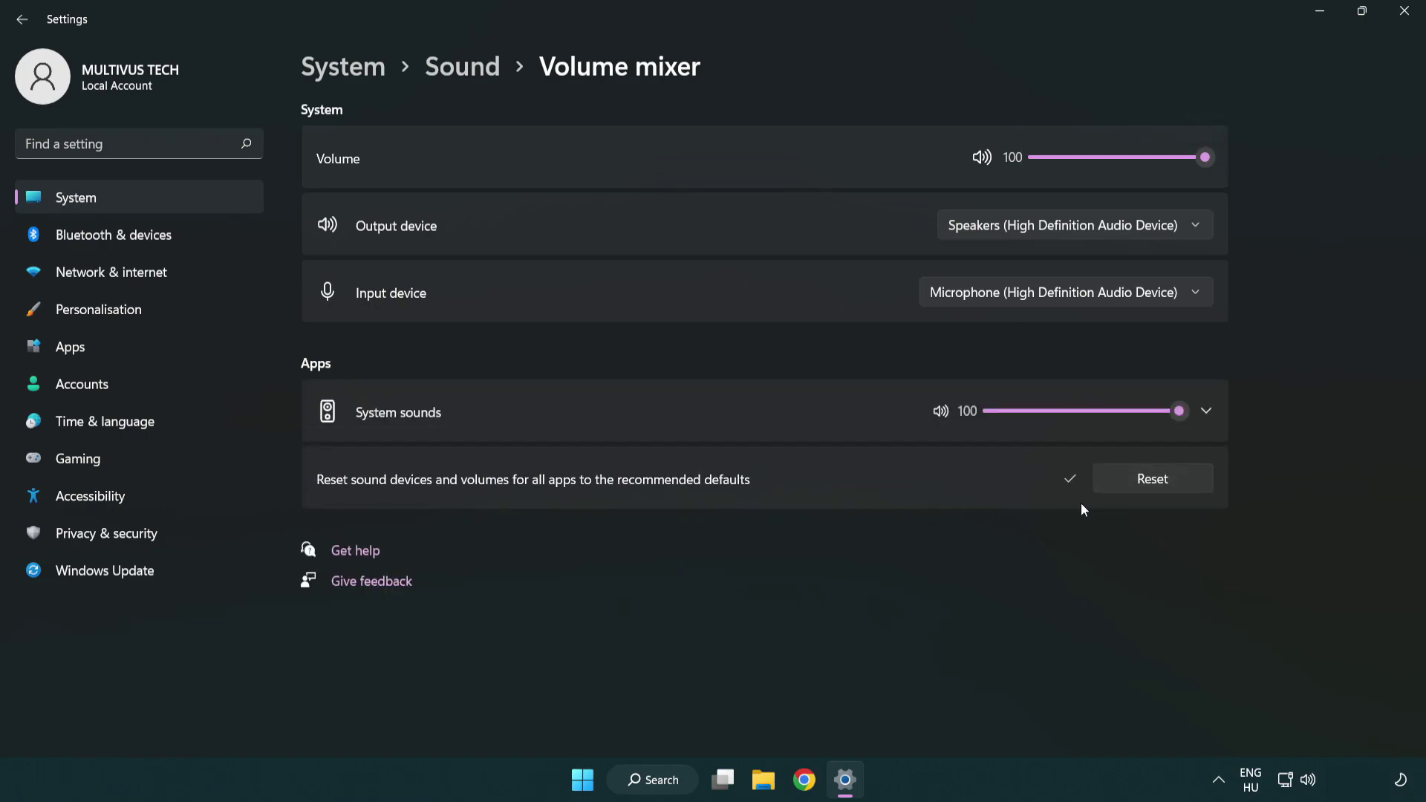
left_click(1409, 14)
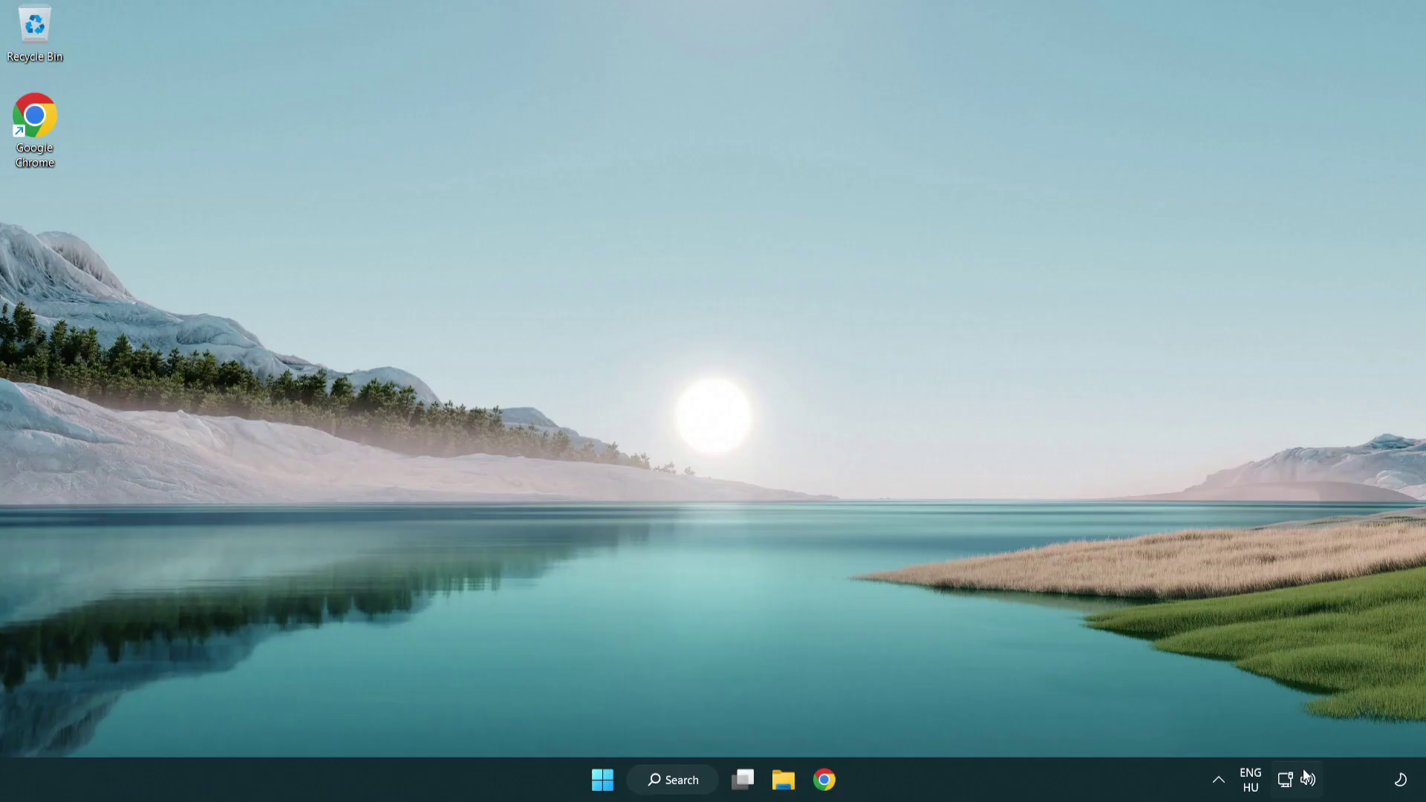
Step: Open the System > Sound settings page and scroll down to its Advanced options
right_click(1307, 780)
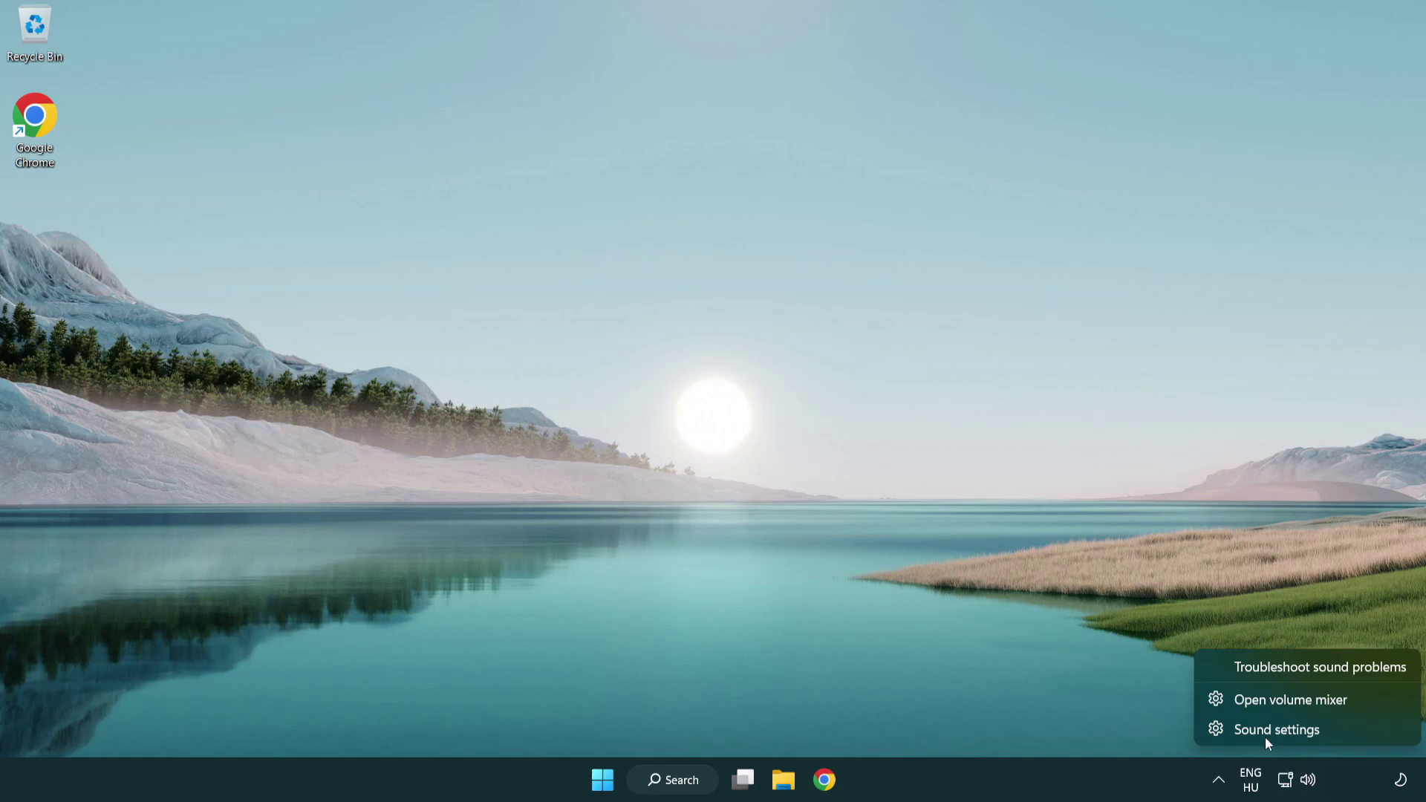
left_click(1365, 735)
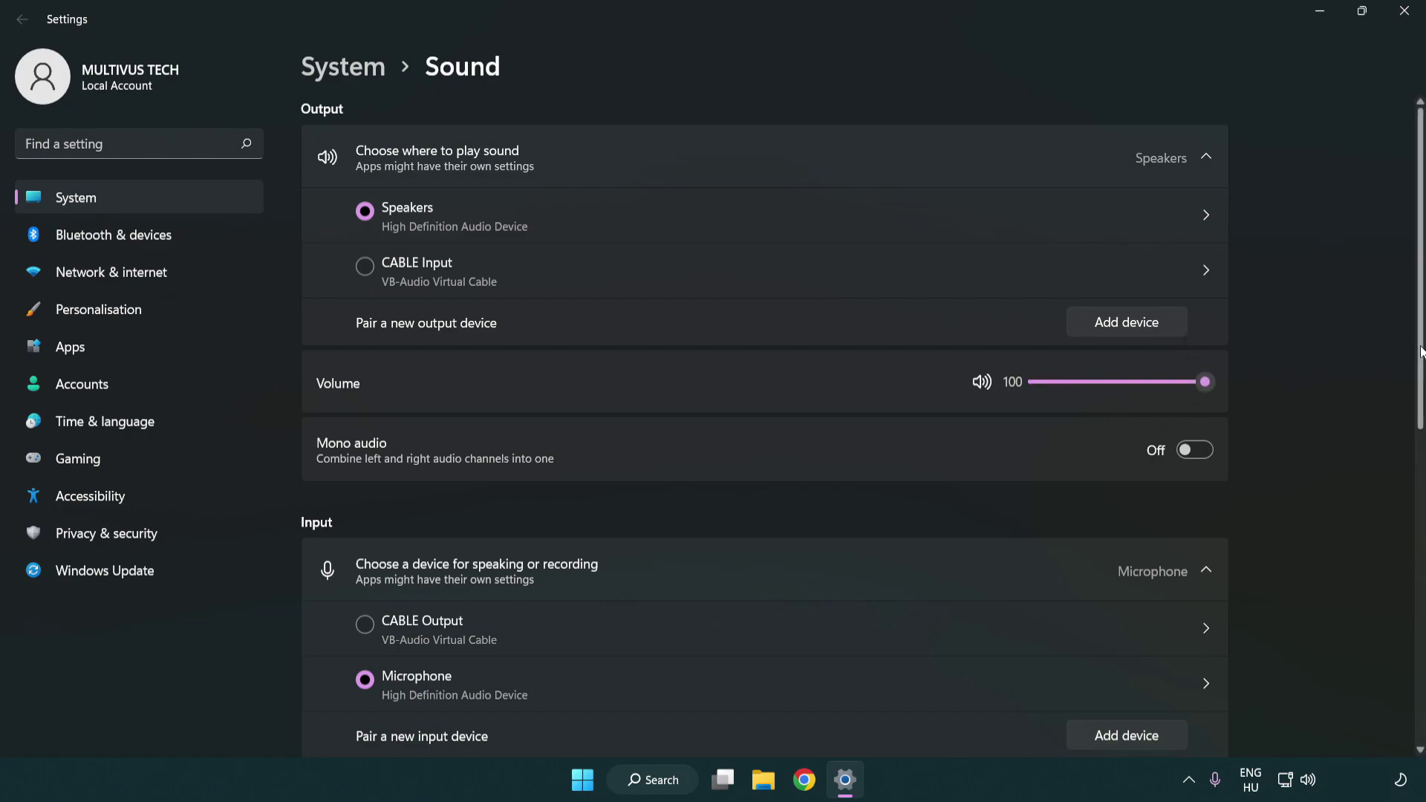
scroll(1421, 351, "down", 5)
scroll(1419, 386, "down", 2)
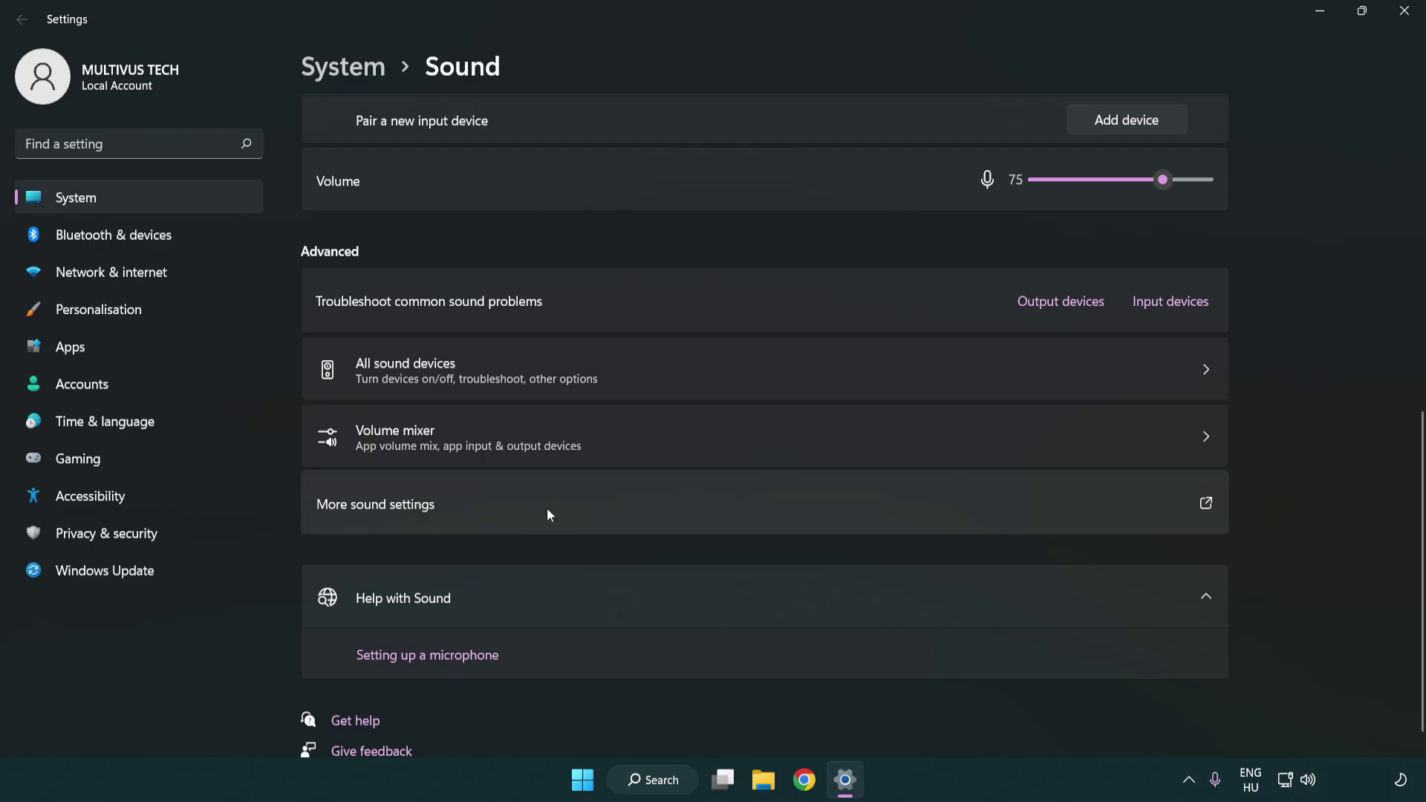
Step: Disable the CABLE Input (VB-Audio Virtual Cable) playback device in the classic Sound window
left_click(549, 514)
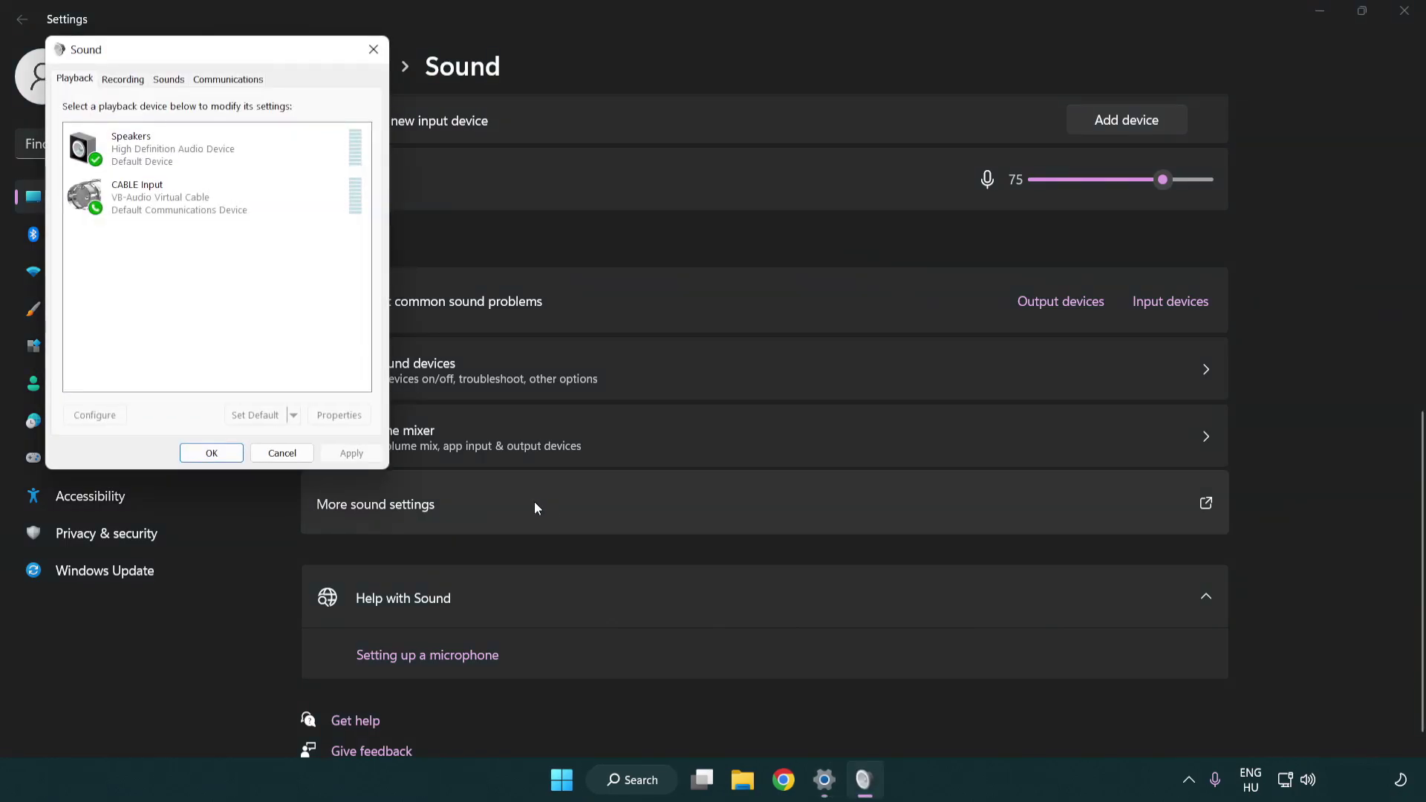
left_click_drag(254, 54, 733, 192)
left_click(684, 342)
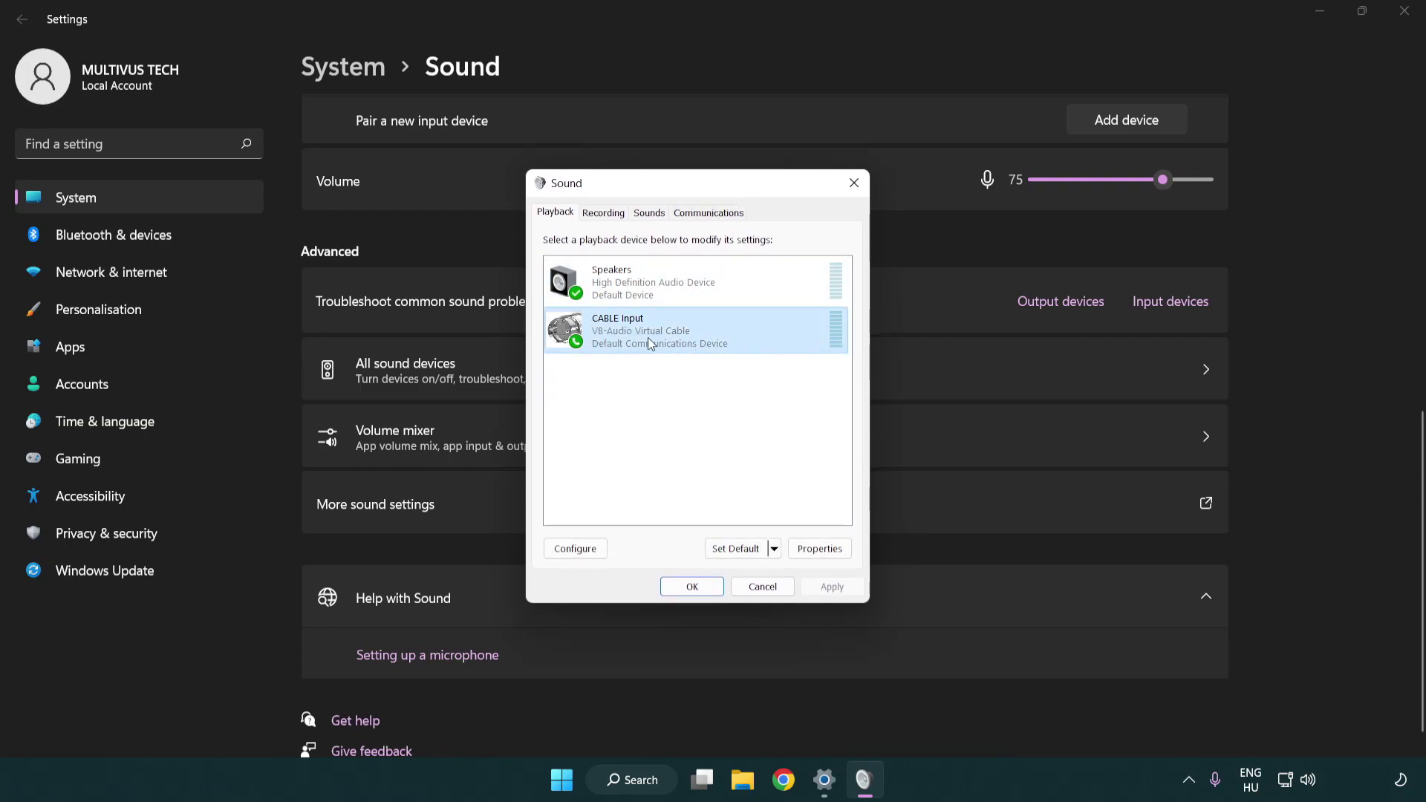
right_click(647, 343)
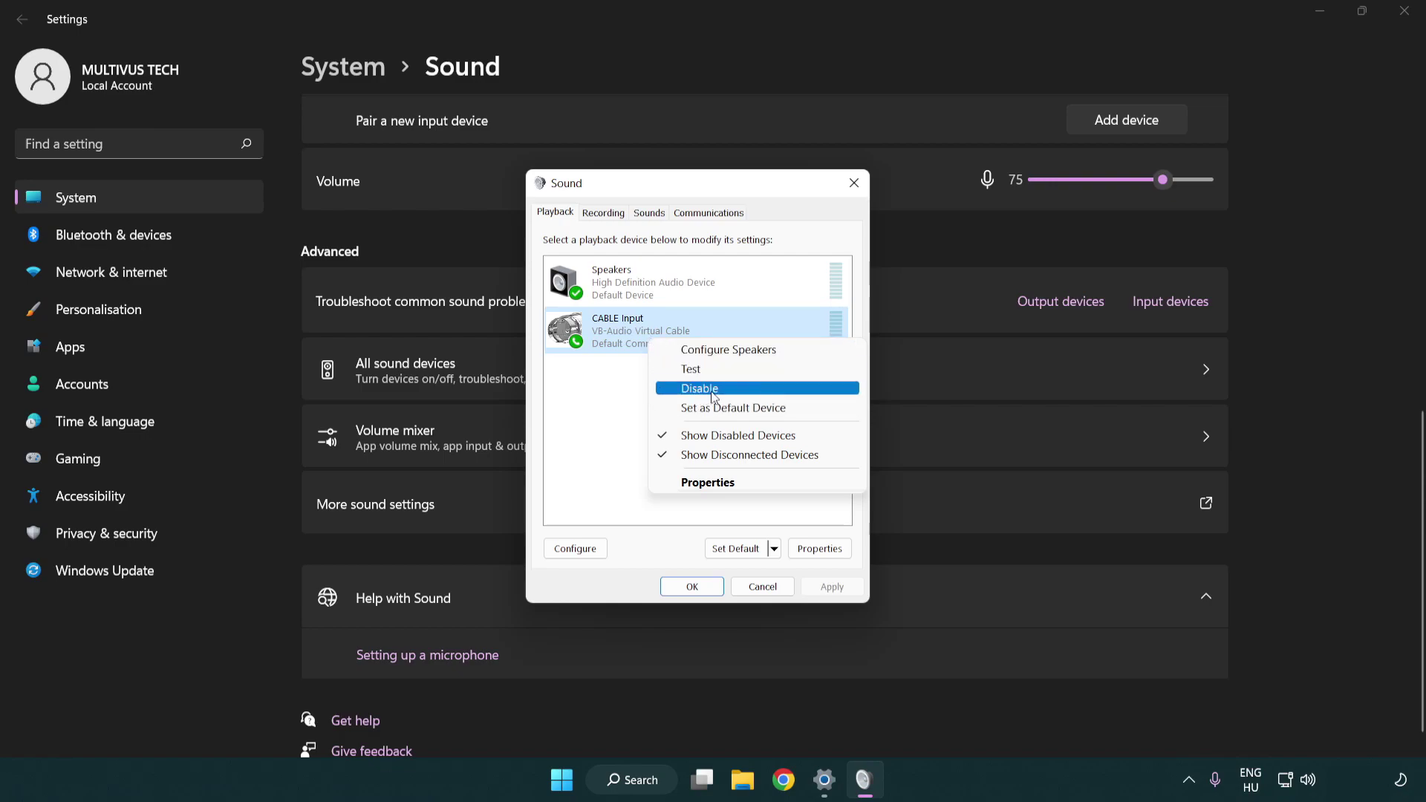
left_click(738, 396)
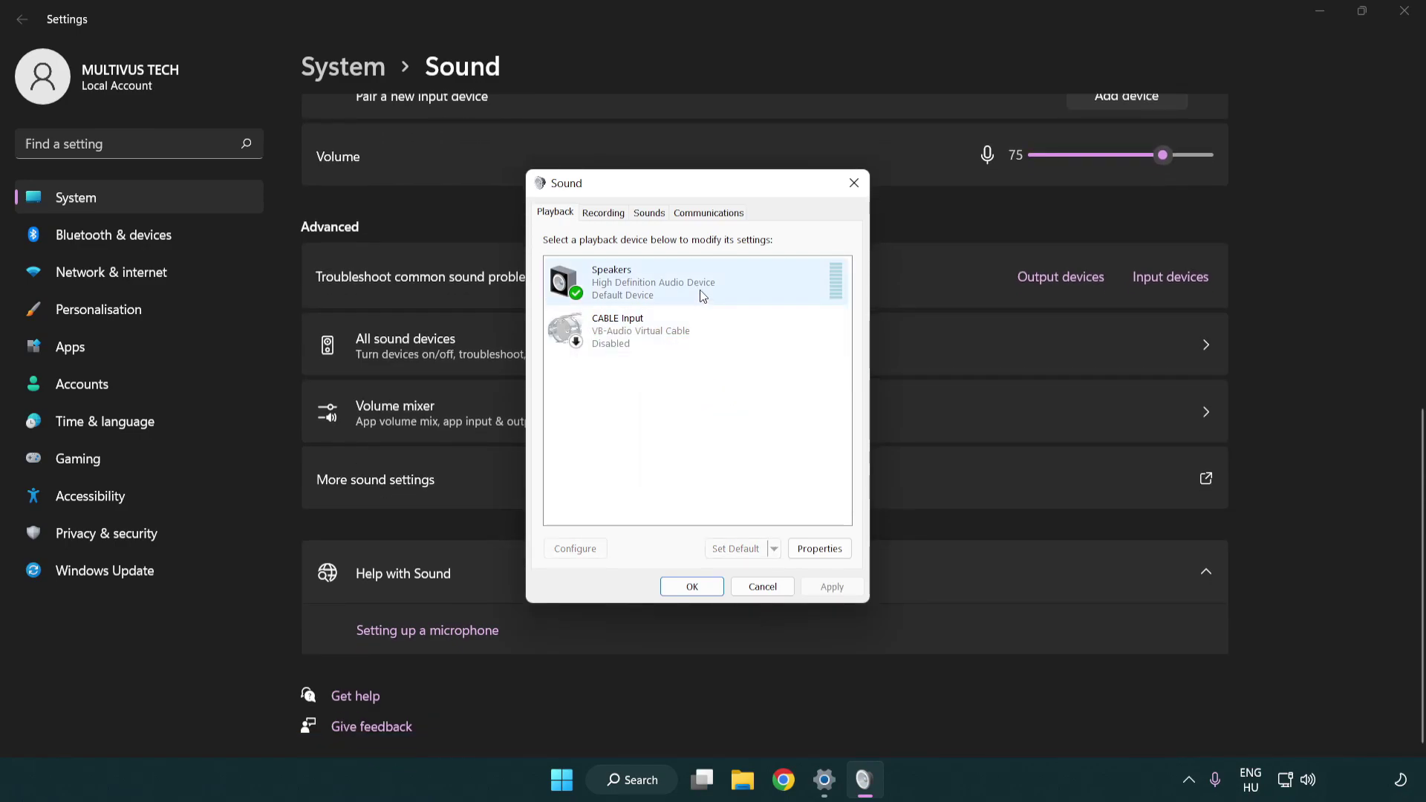
right_click(726, 288)
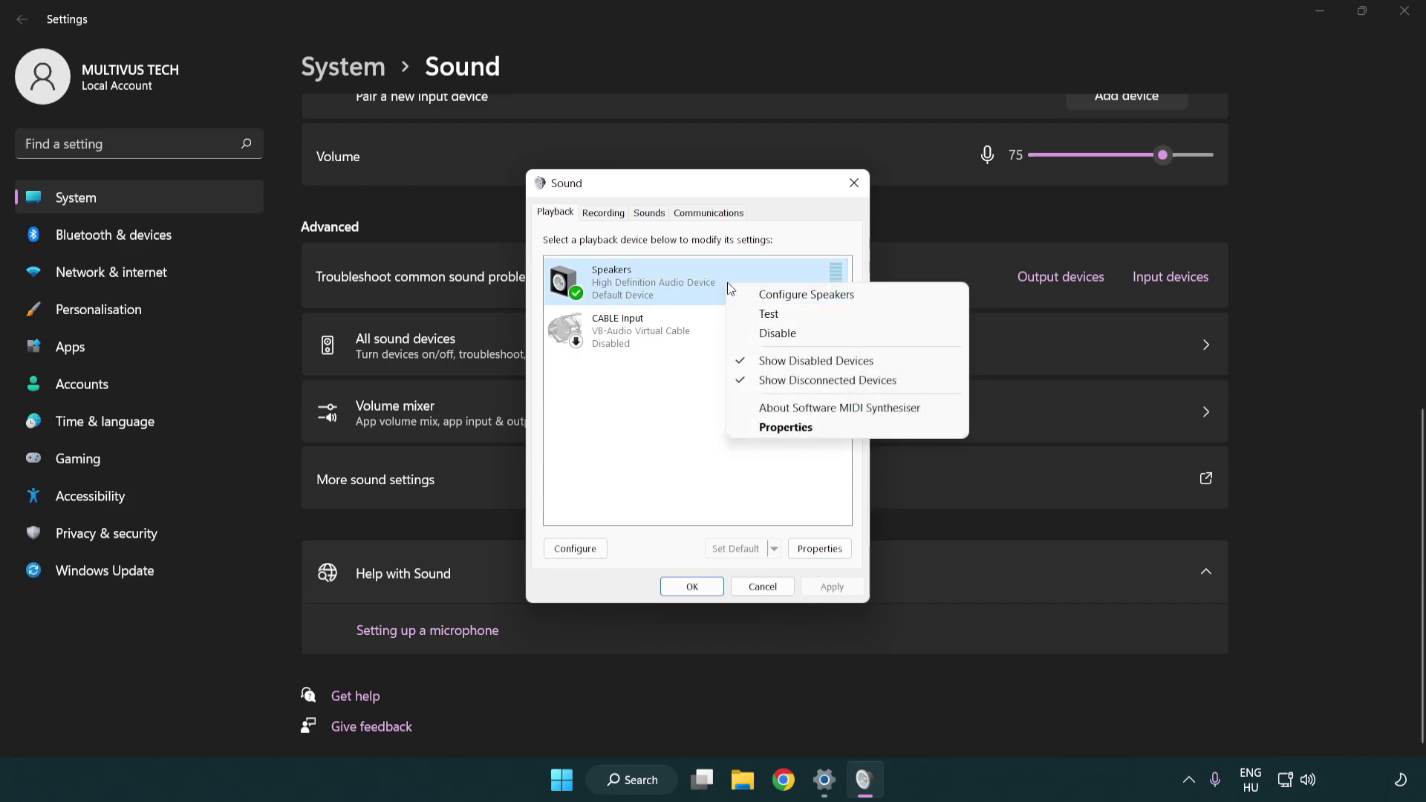
Step: Configure the Speakers as 7.1 Surround, keeping all optional and full-range speakers ticked
left_click(784, 298)
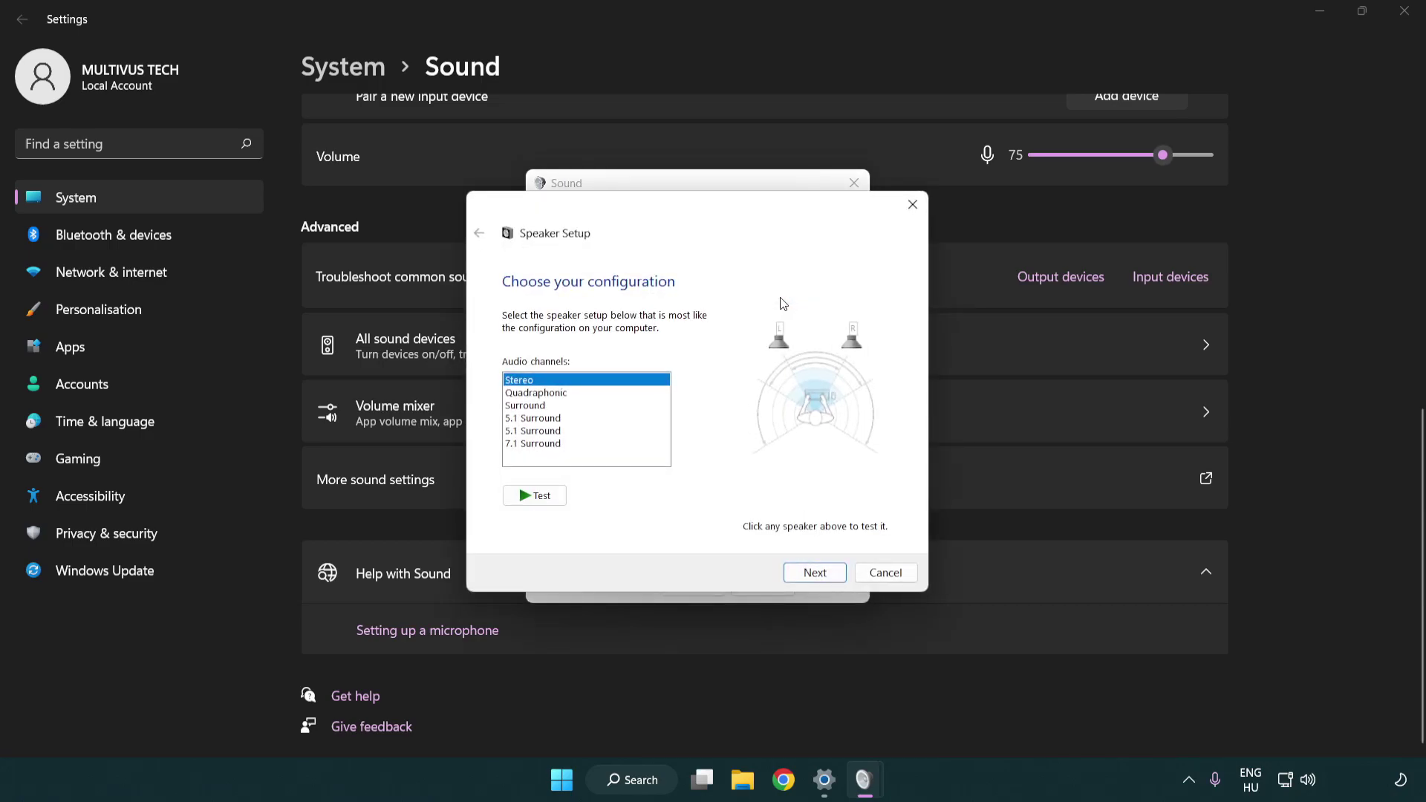
left_click(566, 418)
left_click(566, 444)
left_click(795, 573)
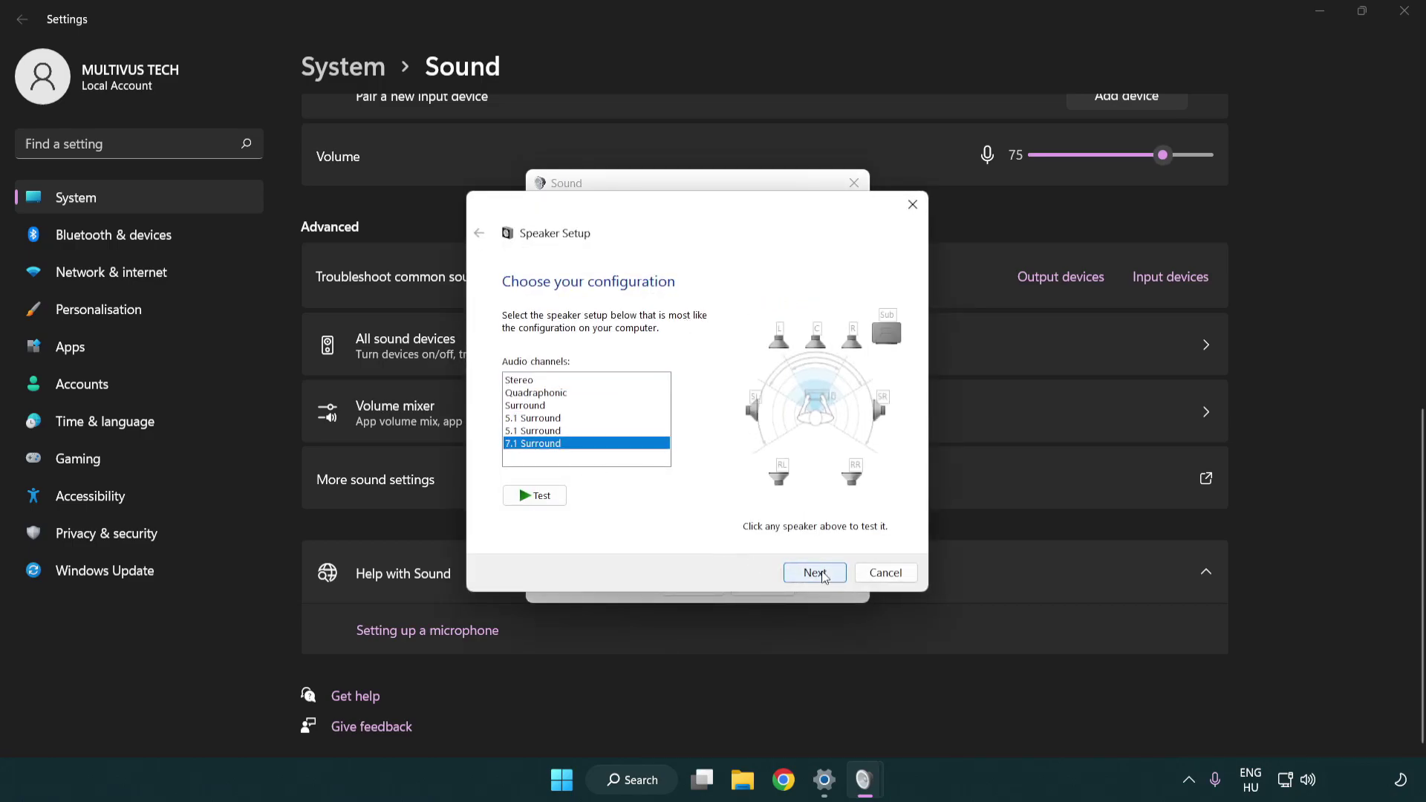
left_click(808, 574)
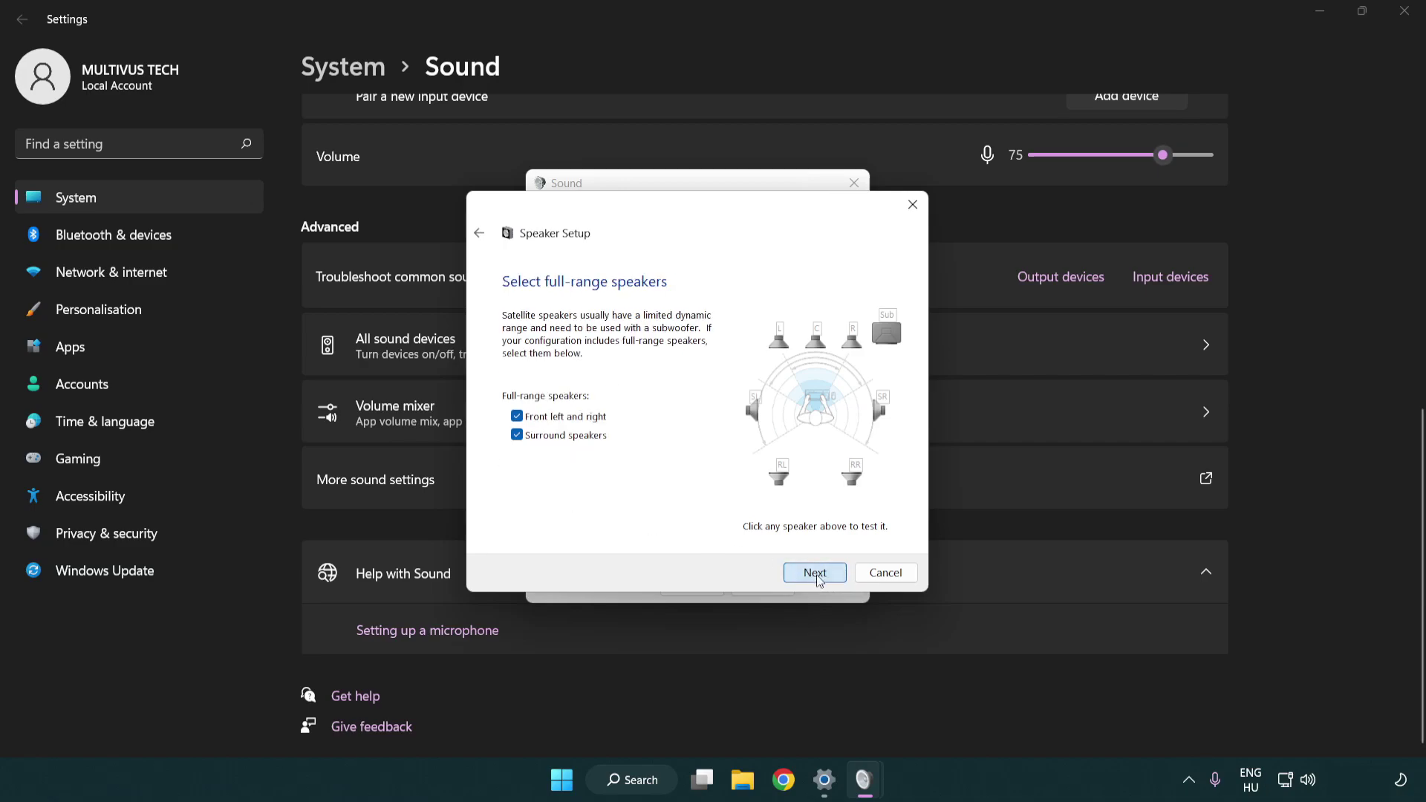
left_click(796, 571)
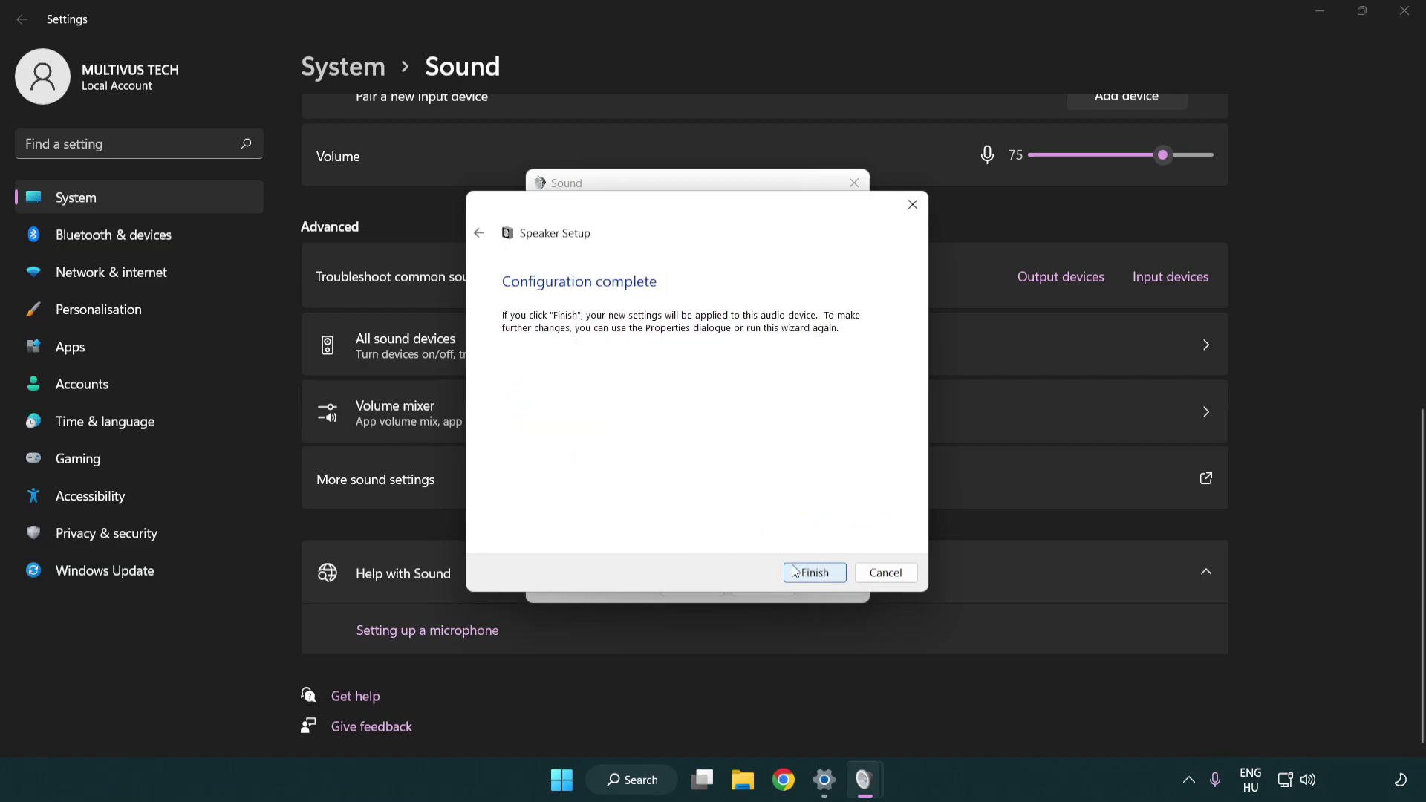
left_click(814, 573)
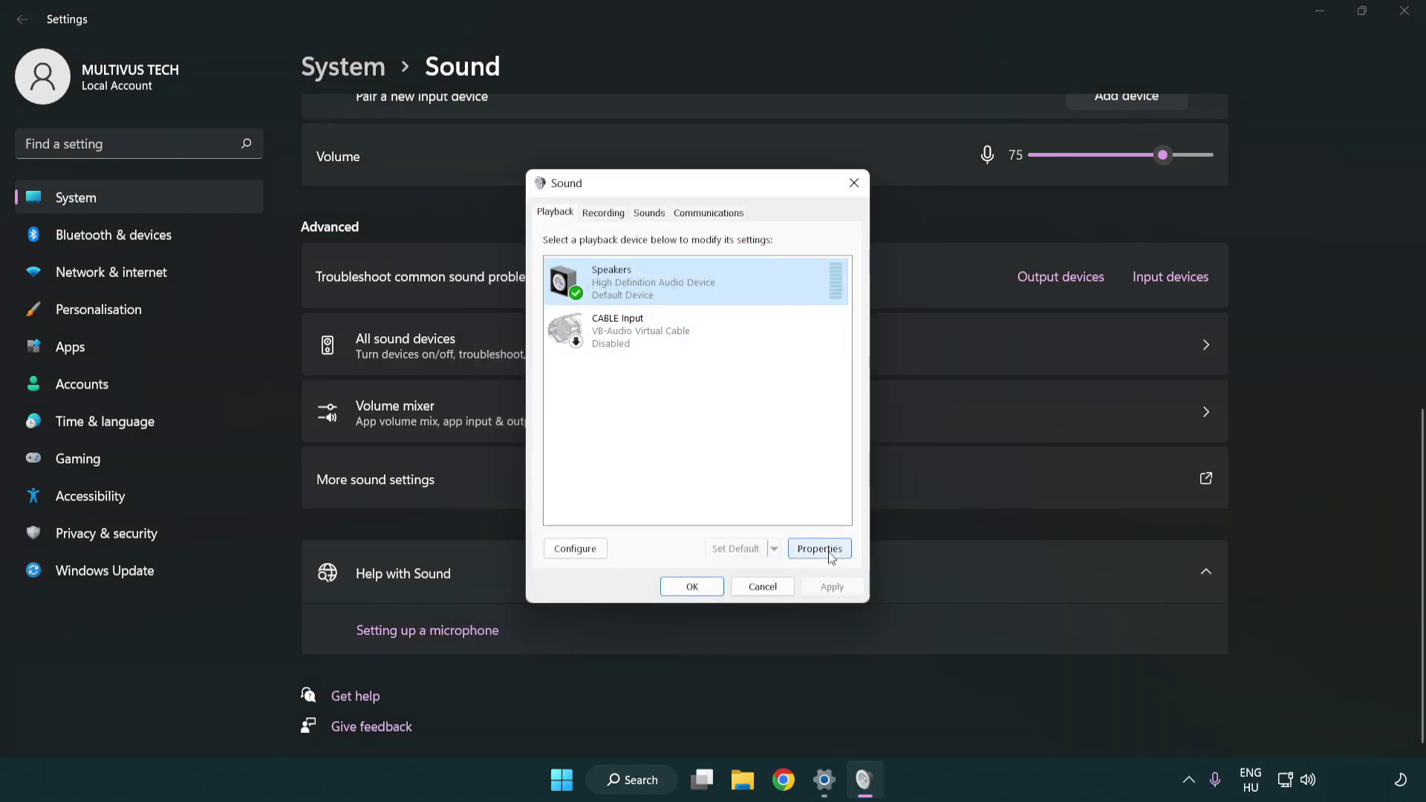
Step: Turn off all audio enhancements in the Speakers properties
left_click(820, 548)
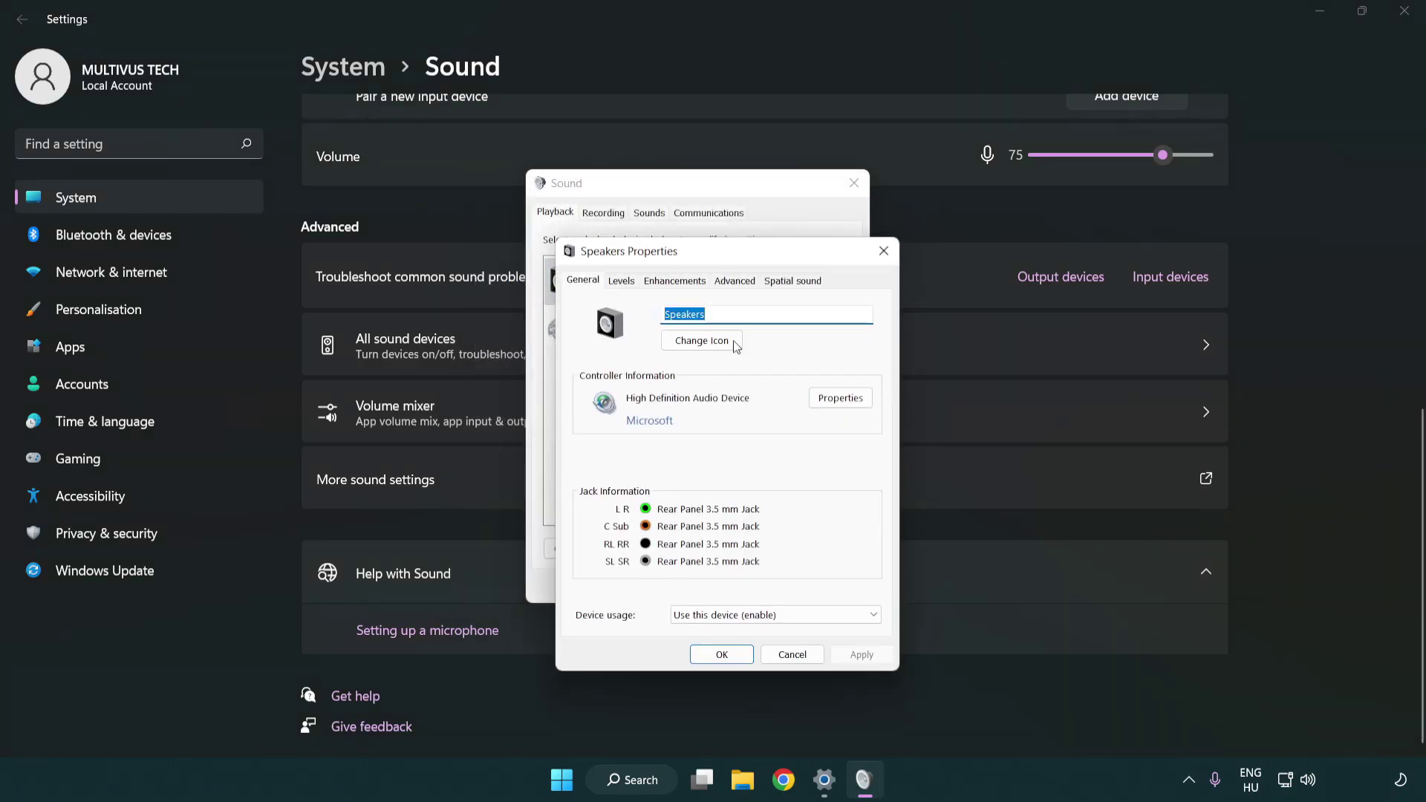
left_click_drag(719, 255, 694, 195)
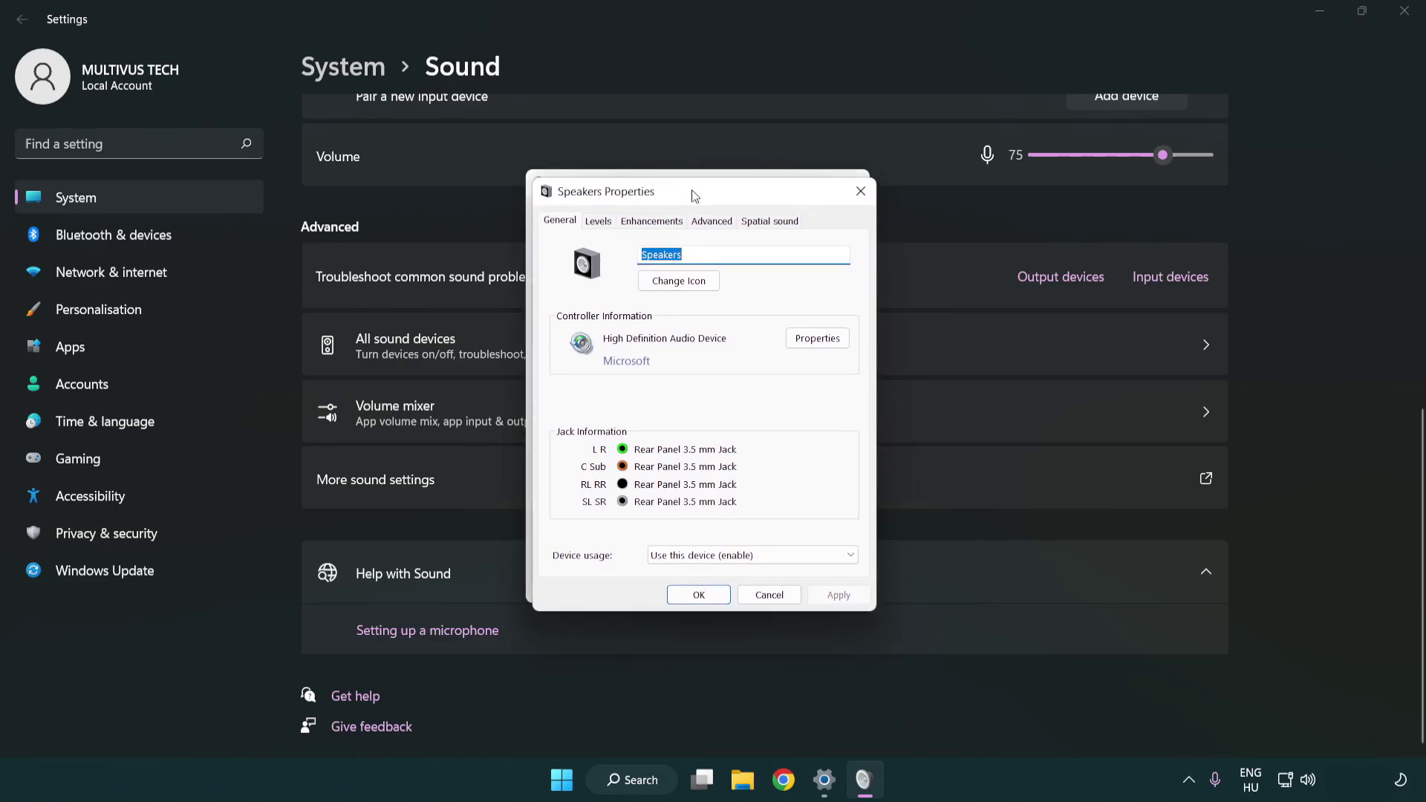
left_click(657, 221)
left_click(562, 298)
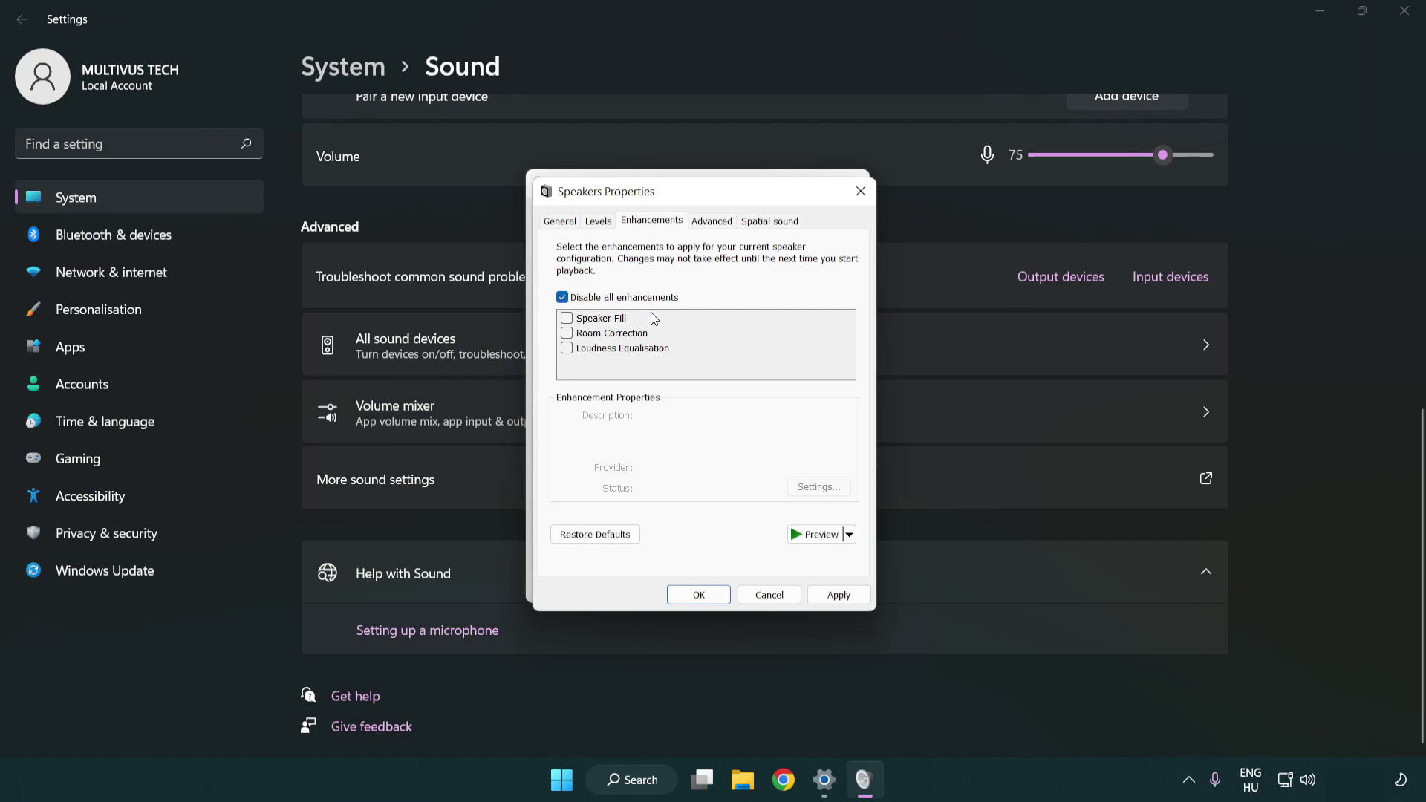
Step: Set the default format to 16 bit, 48000 Hz (DVD Quality), apply it and close the sound dialogs
left_click(714, 222)
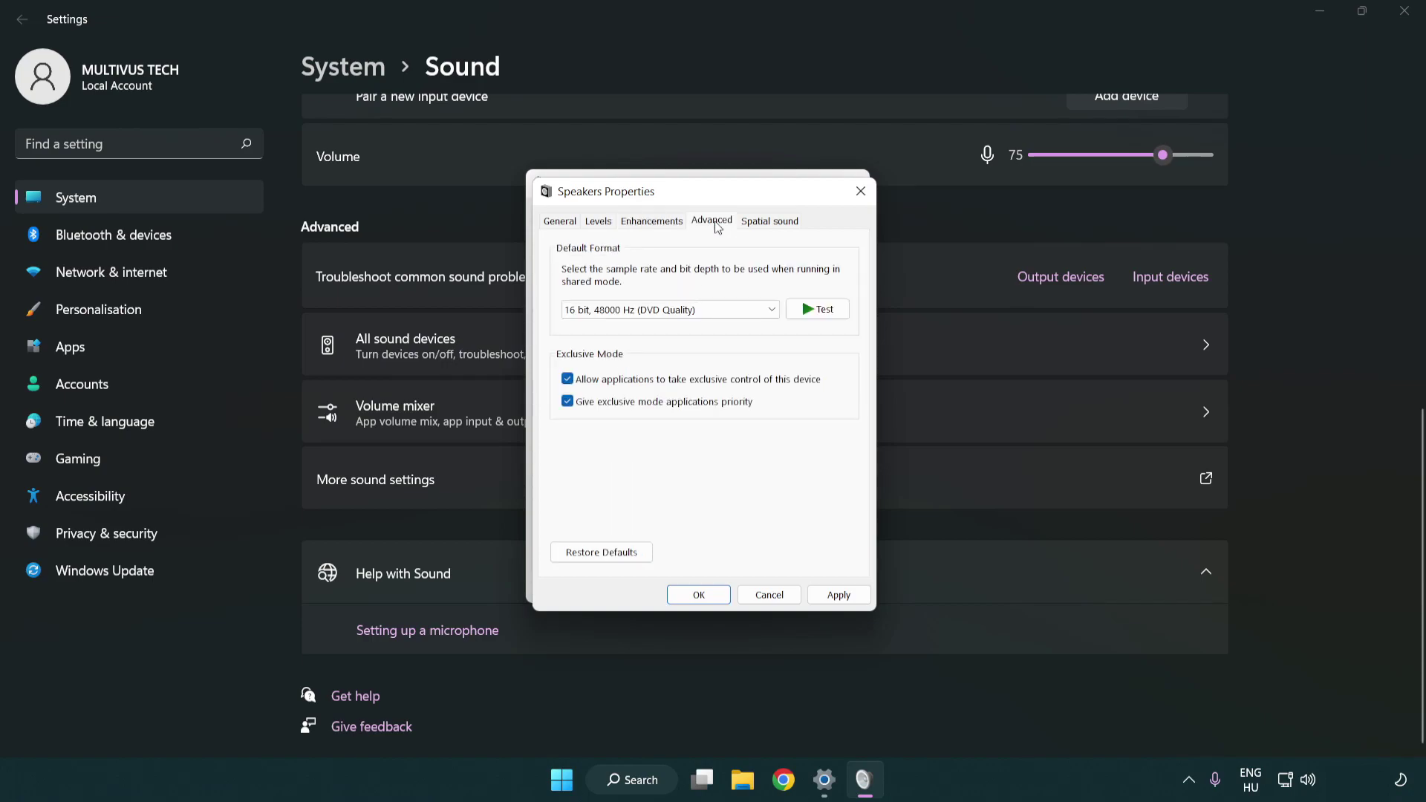
left_click(631, 310)
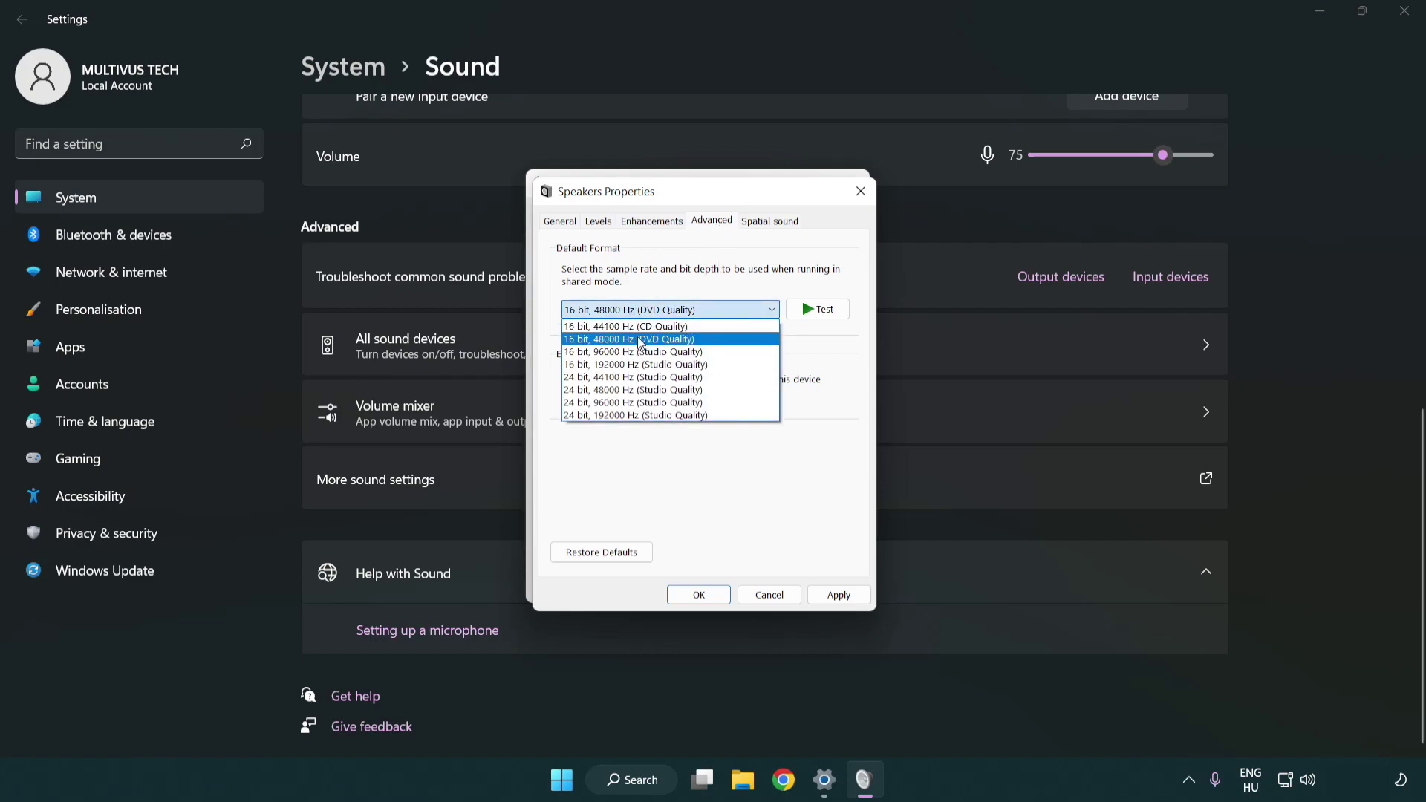
left_click(640, 341)
left_click(836, 596)
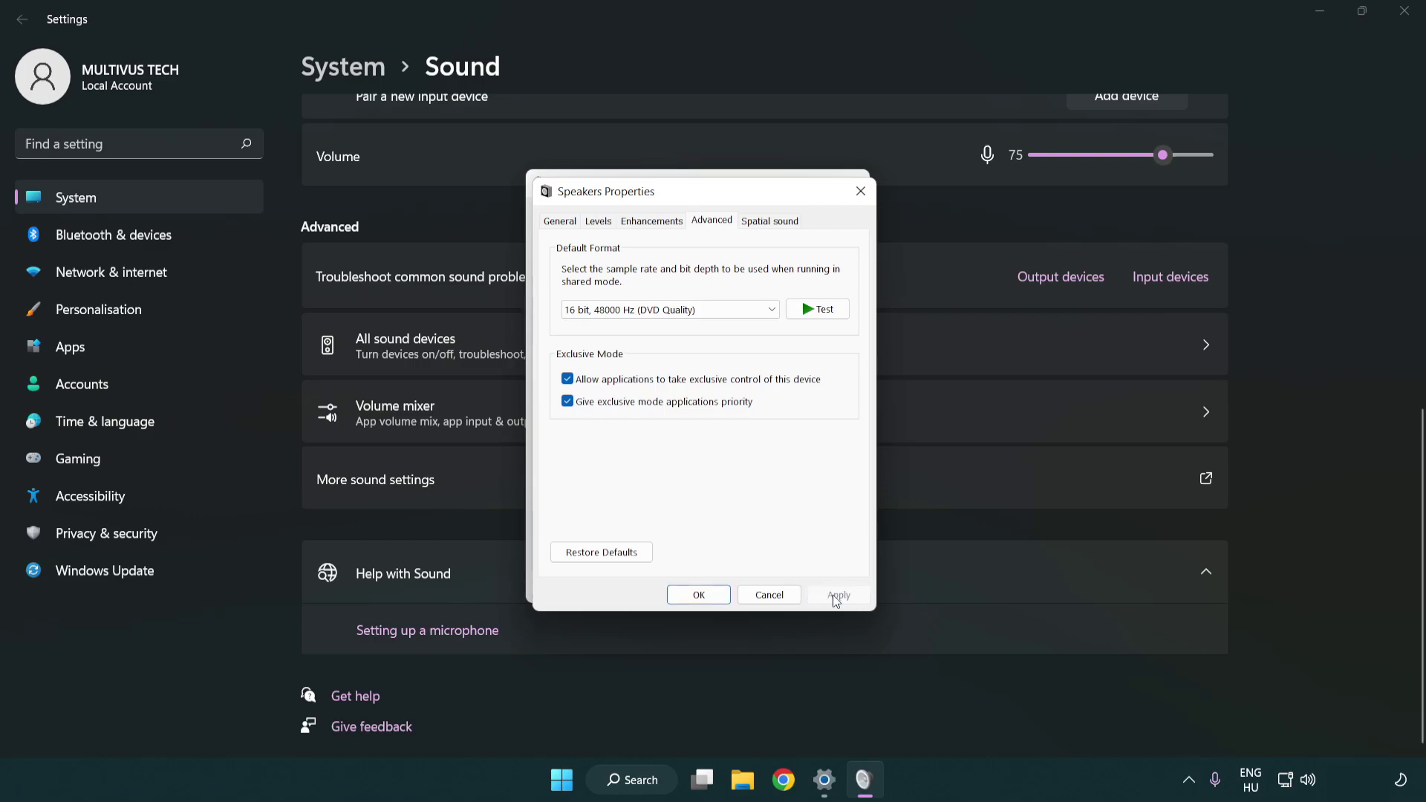
left_click(701, 595)
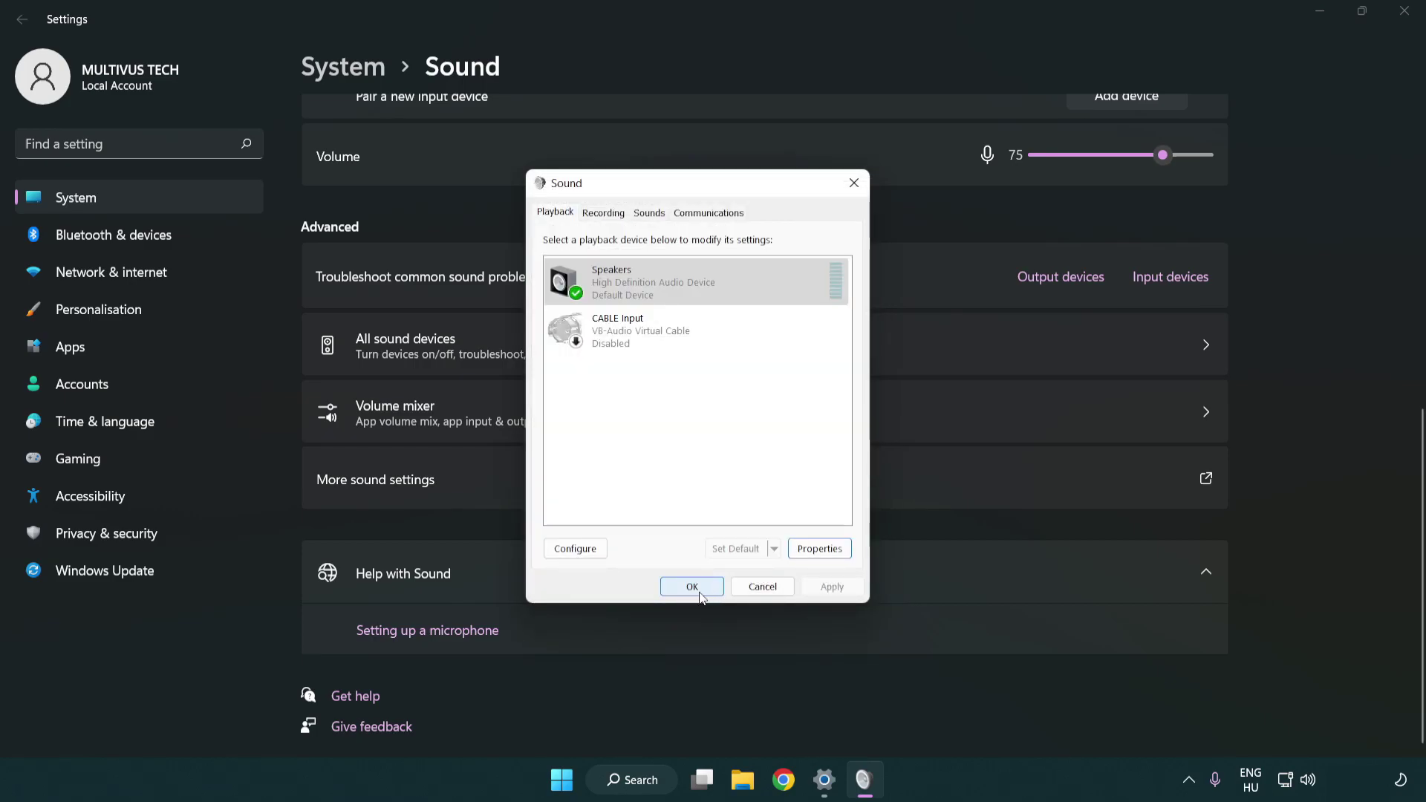
left_click(693, 591)
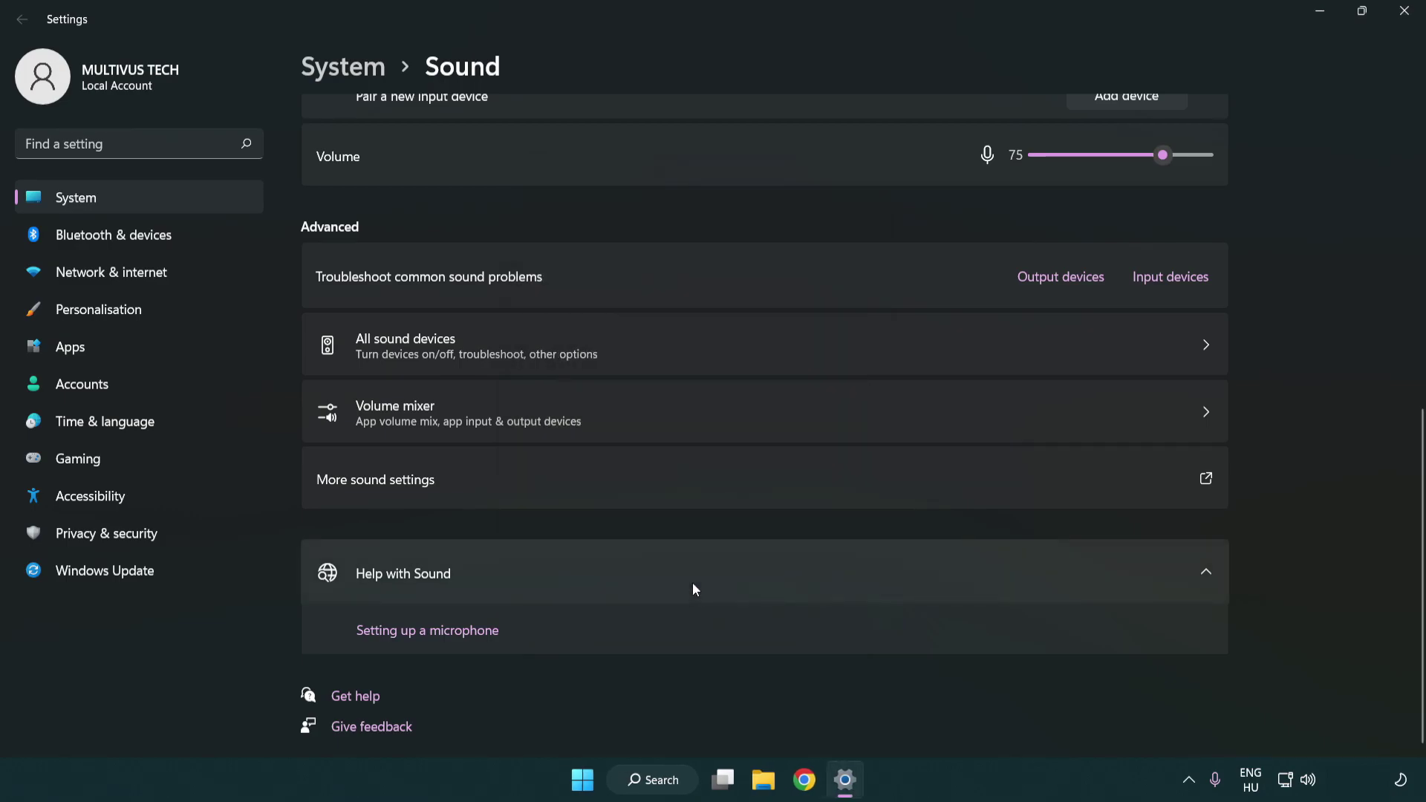
Step: Close the Settings window, then bring up the Start menu's power options
left_click(1404, 10)
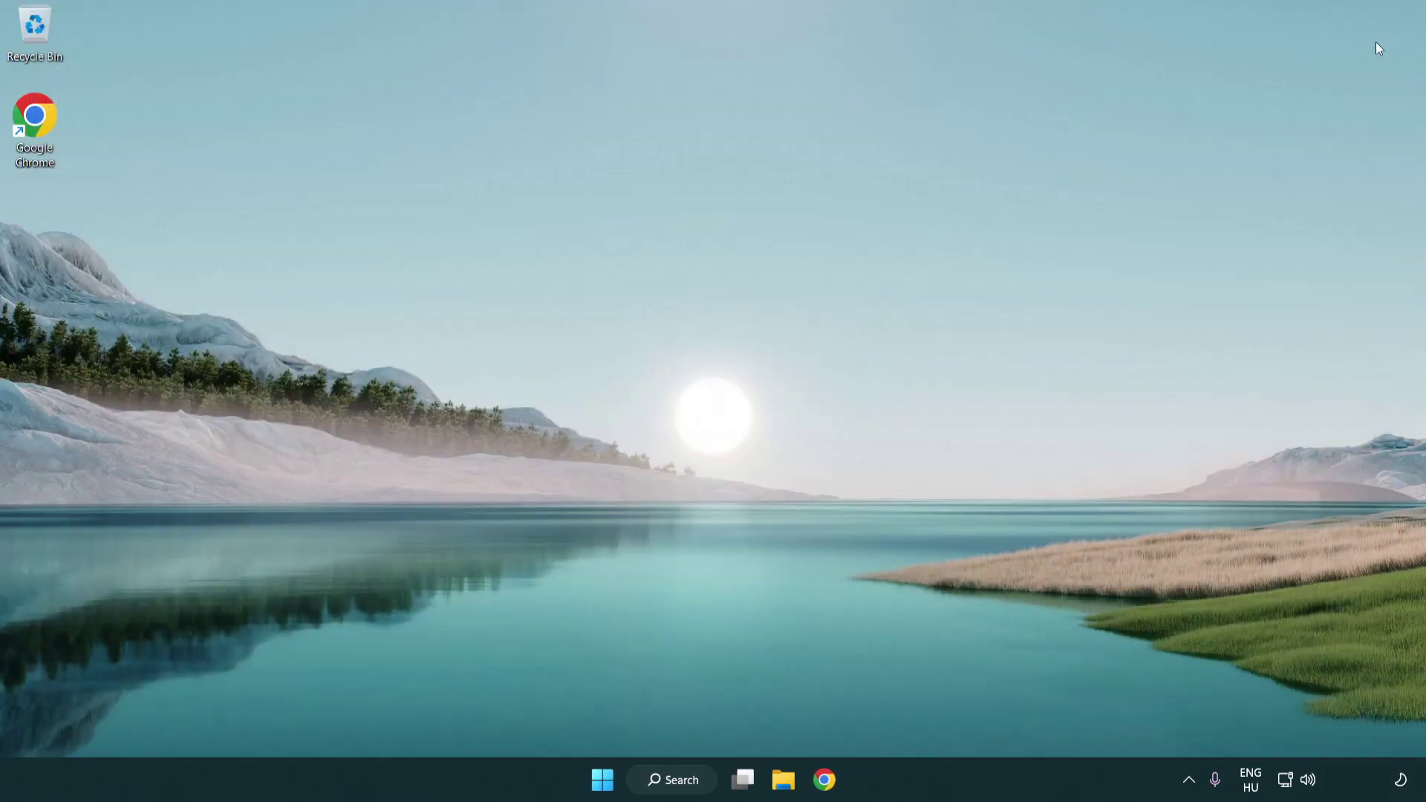
left_click(605, 787)
left_click(947, 720)
Step: Search Windows for 'device manager' and launch Device Manager from the results
left_click(687, 790)
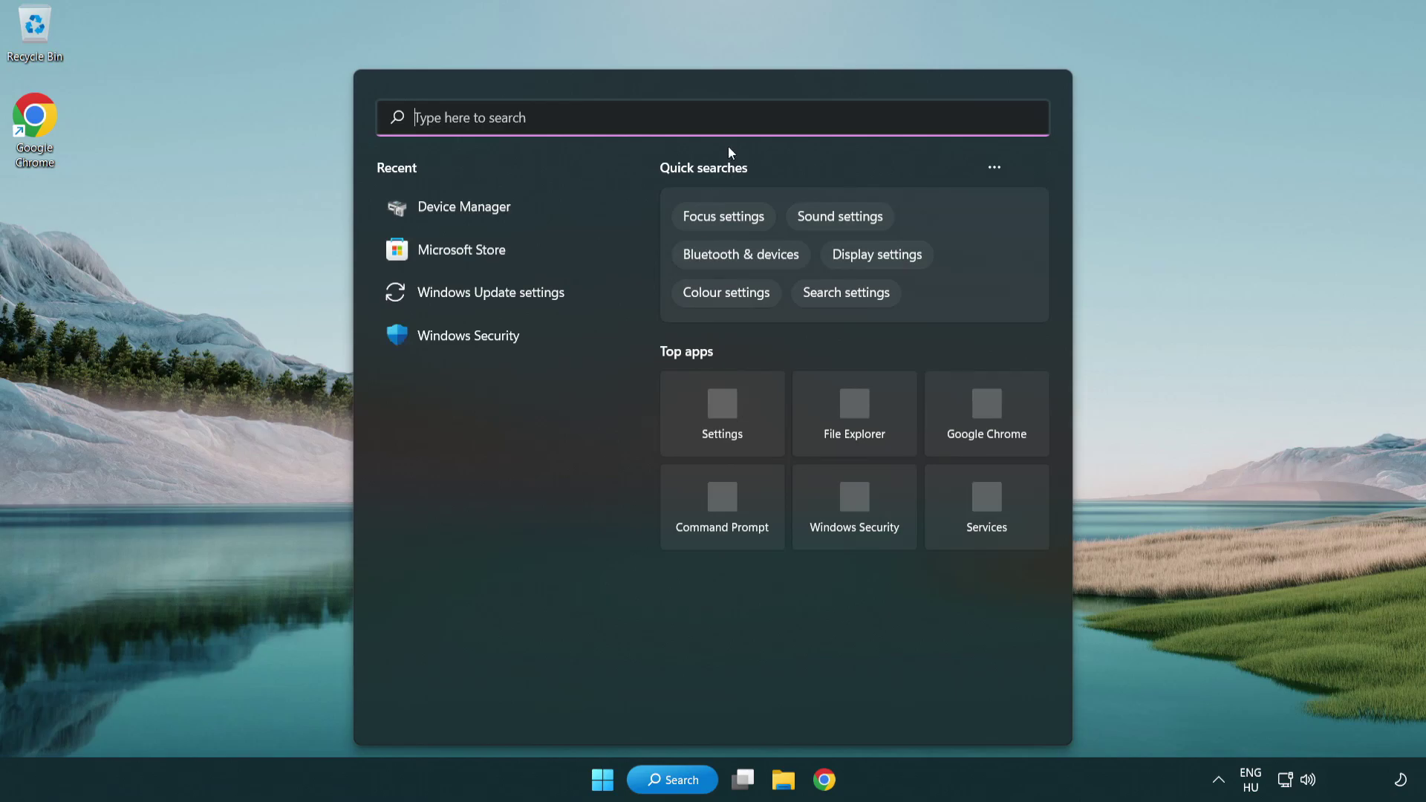
type("device manager")
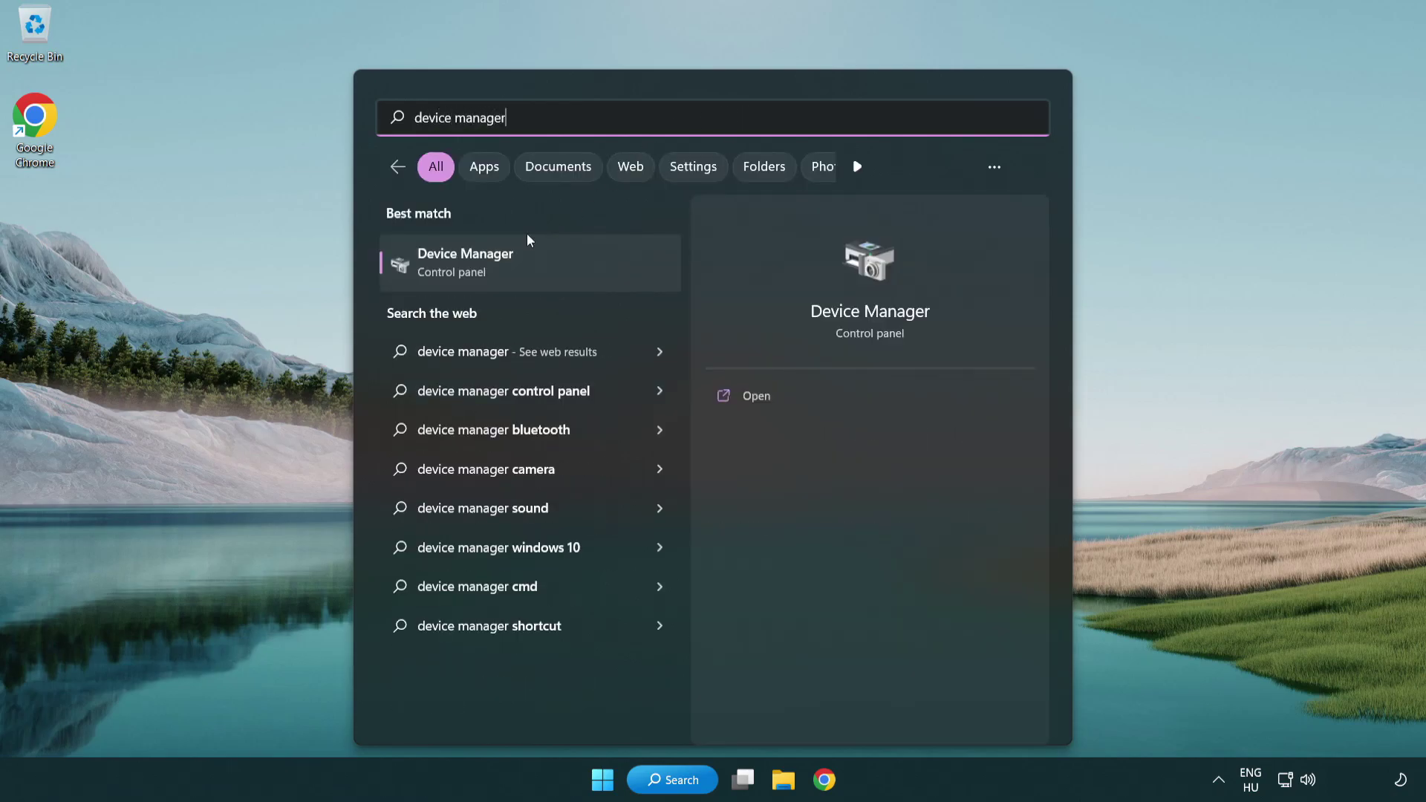
left_click(585, 273)
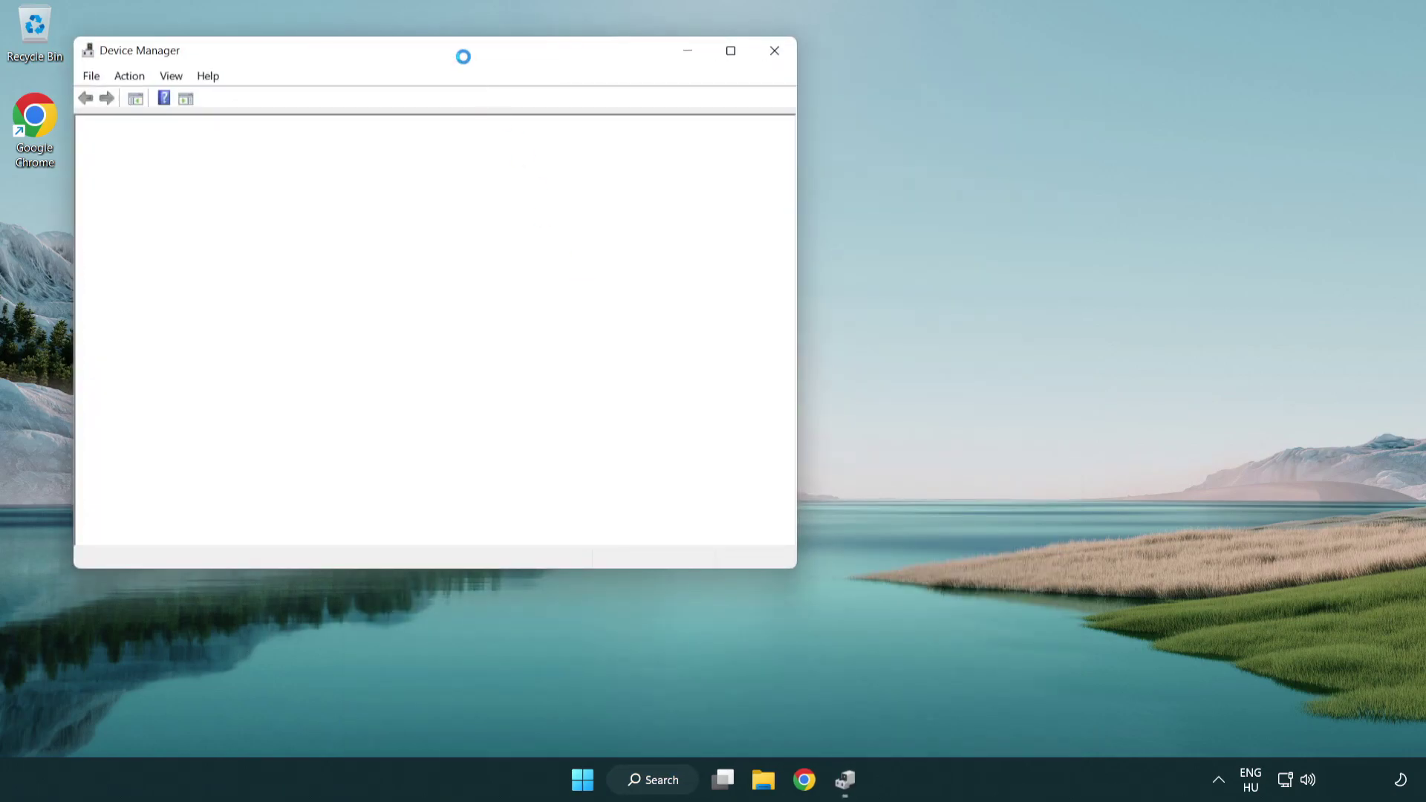
Step: Expand Sound, video and game controllers and right-click the High Definition Audio Device
left_click_drag(449, 49, 722, 133)
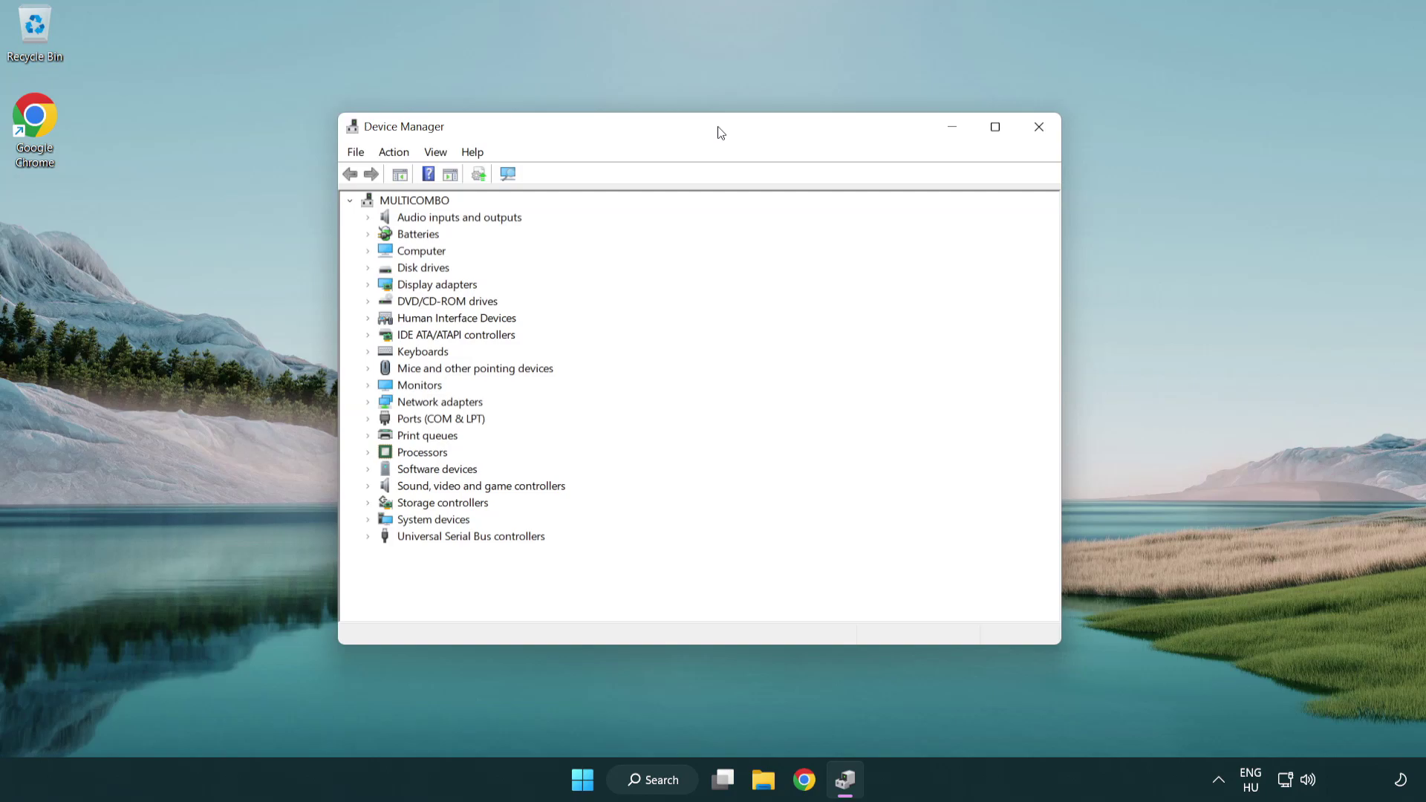
left_click(475, 486)
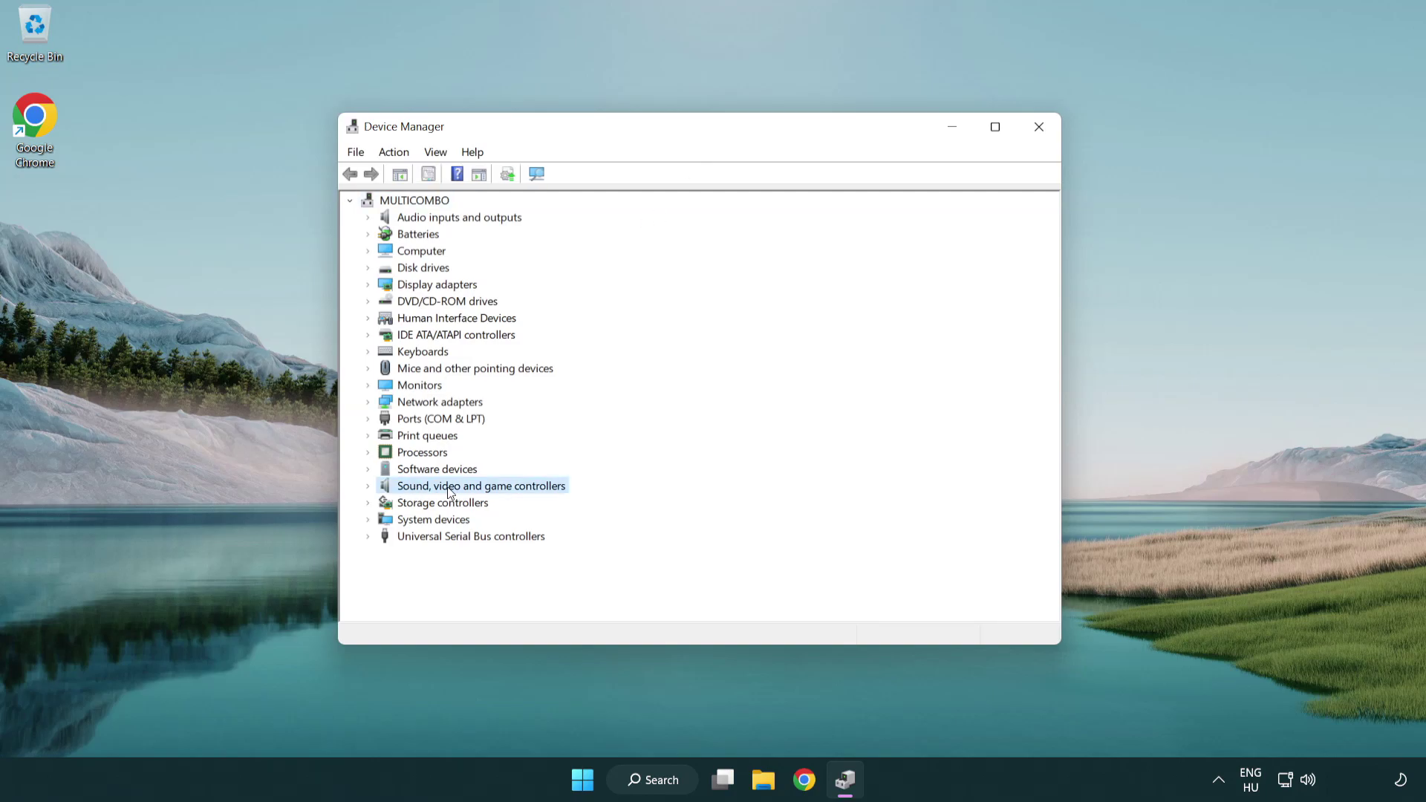
left_click(368, 487)
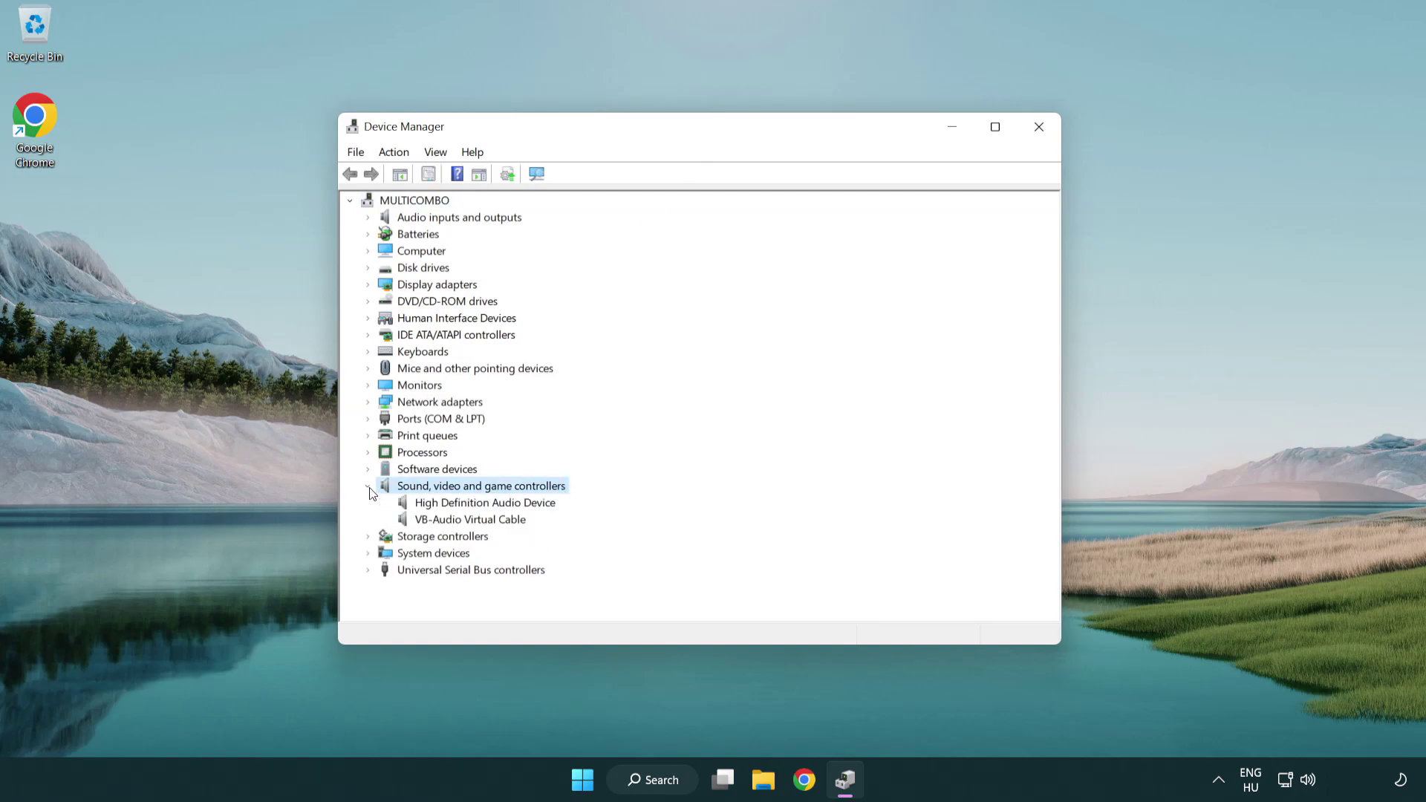
left_click(442, 505)
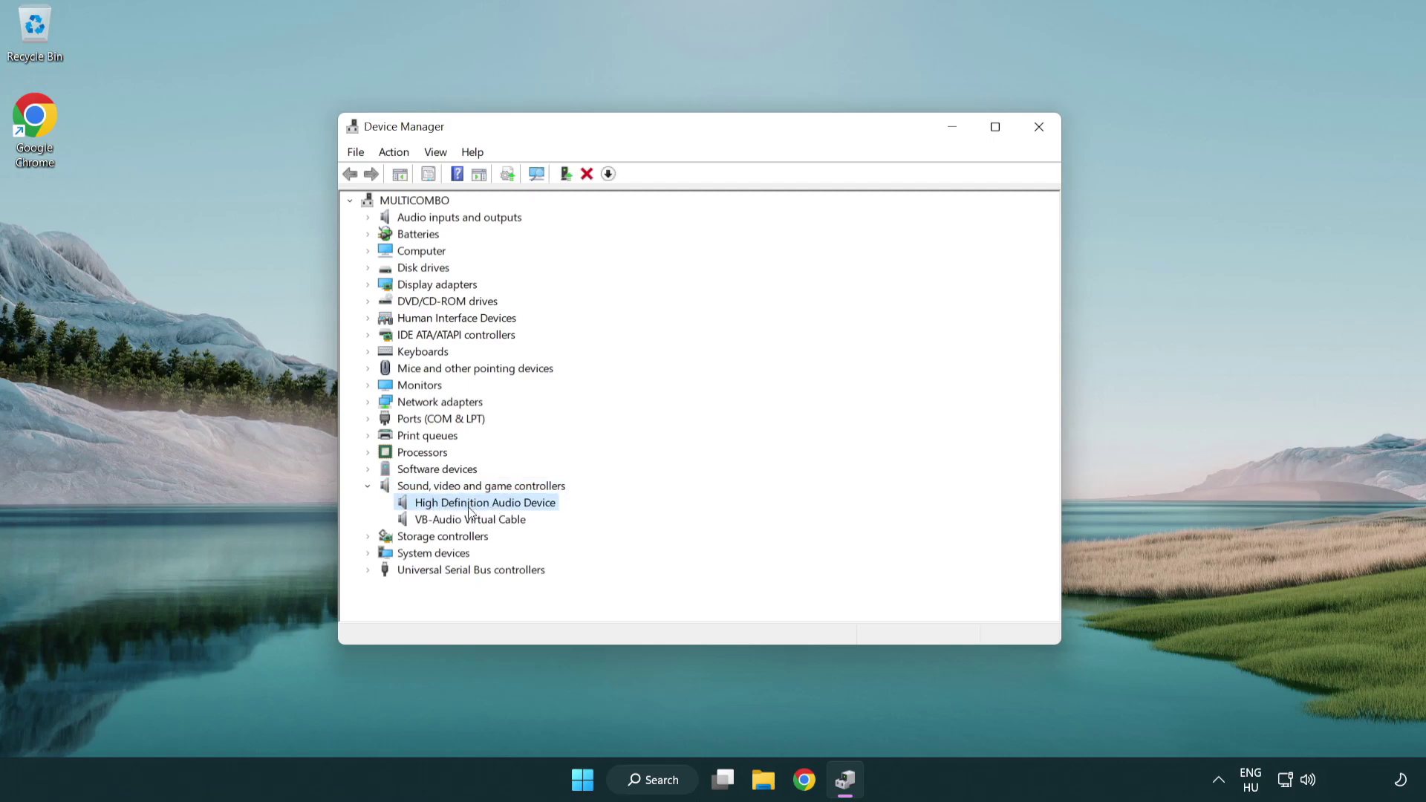
right_click(498, 502)
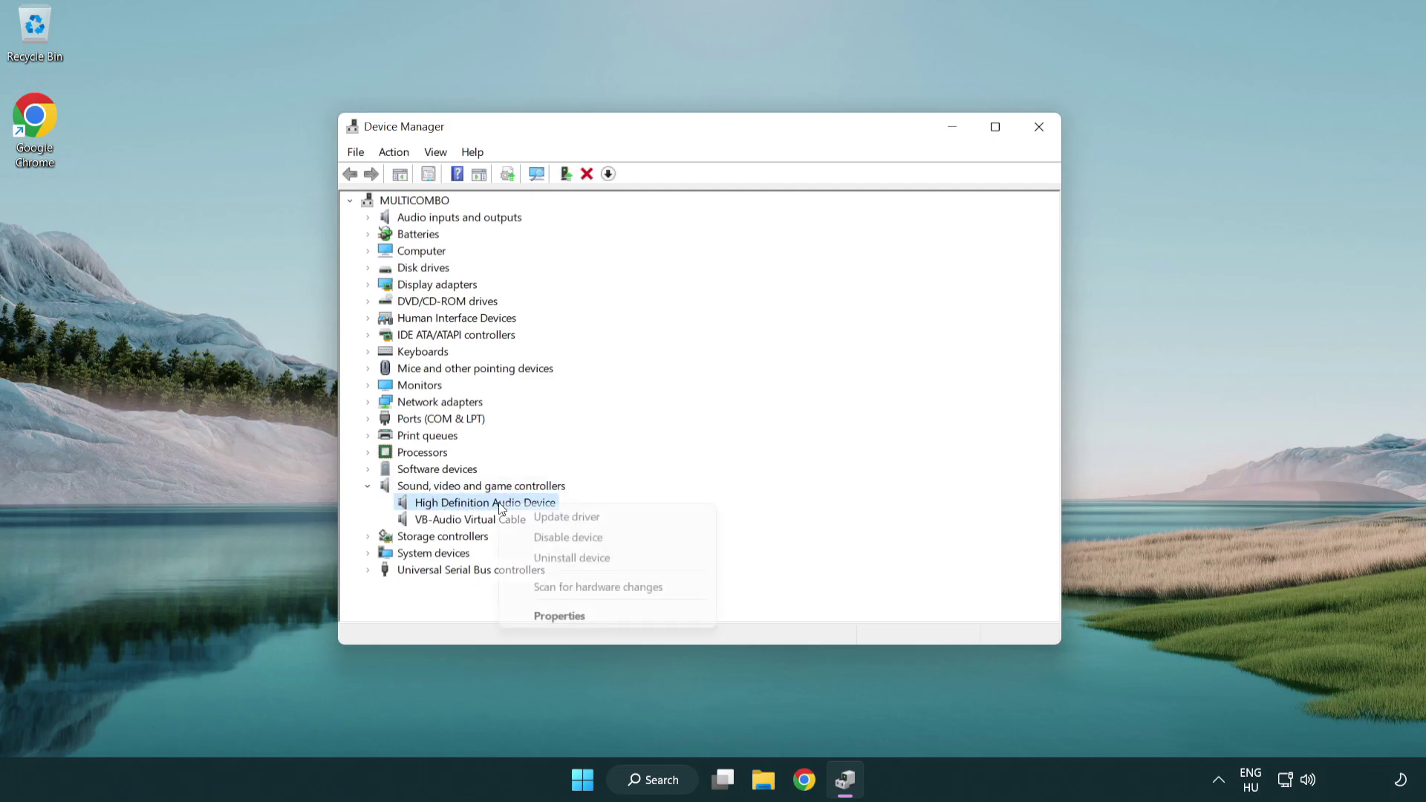
Step: Reinstall the High Definition Audio Device driver from the list of drivers on the computer
left_click(615, 519)
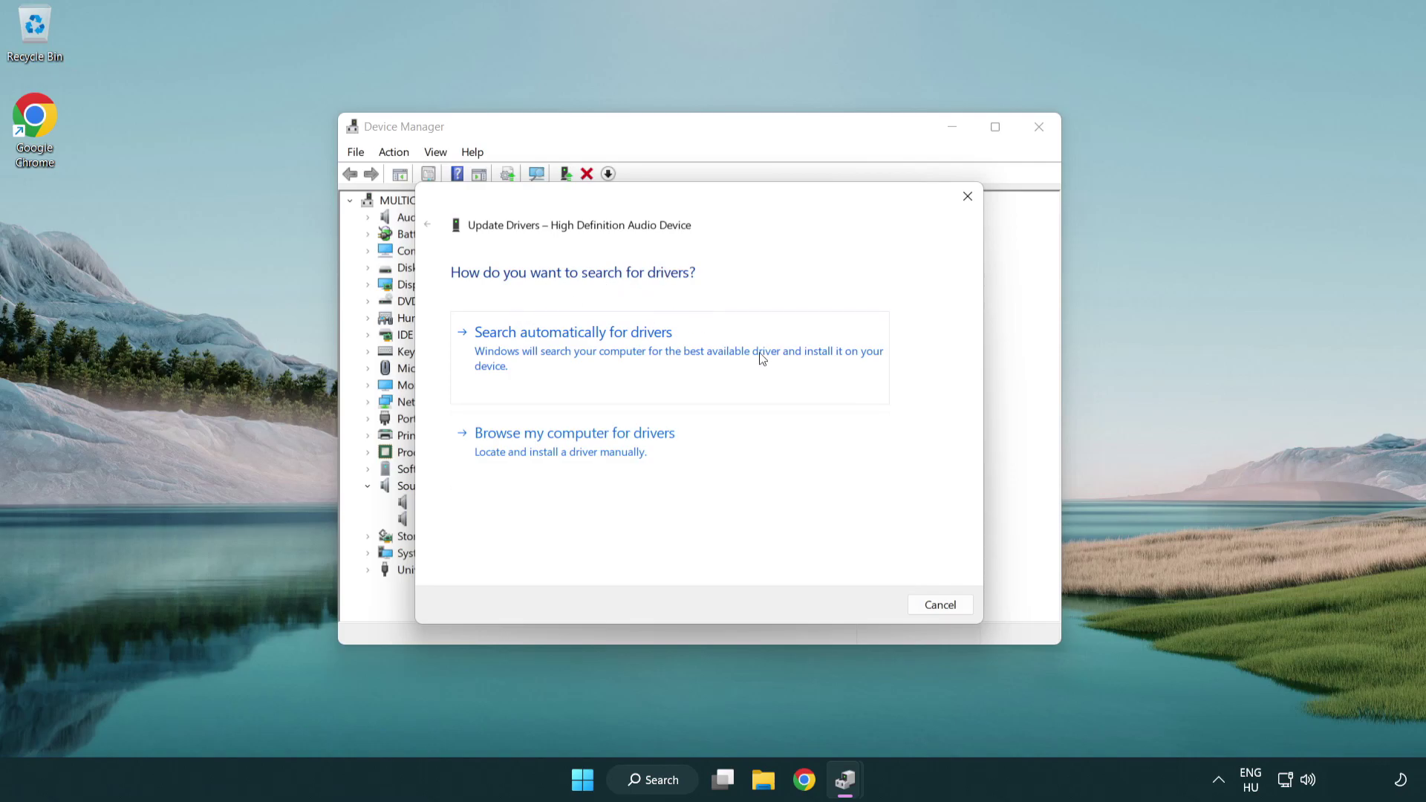
left_click(578, 466)
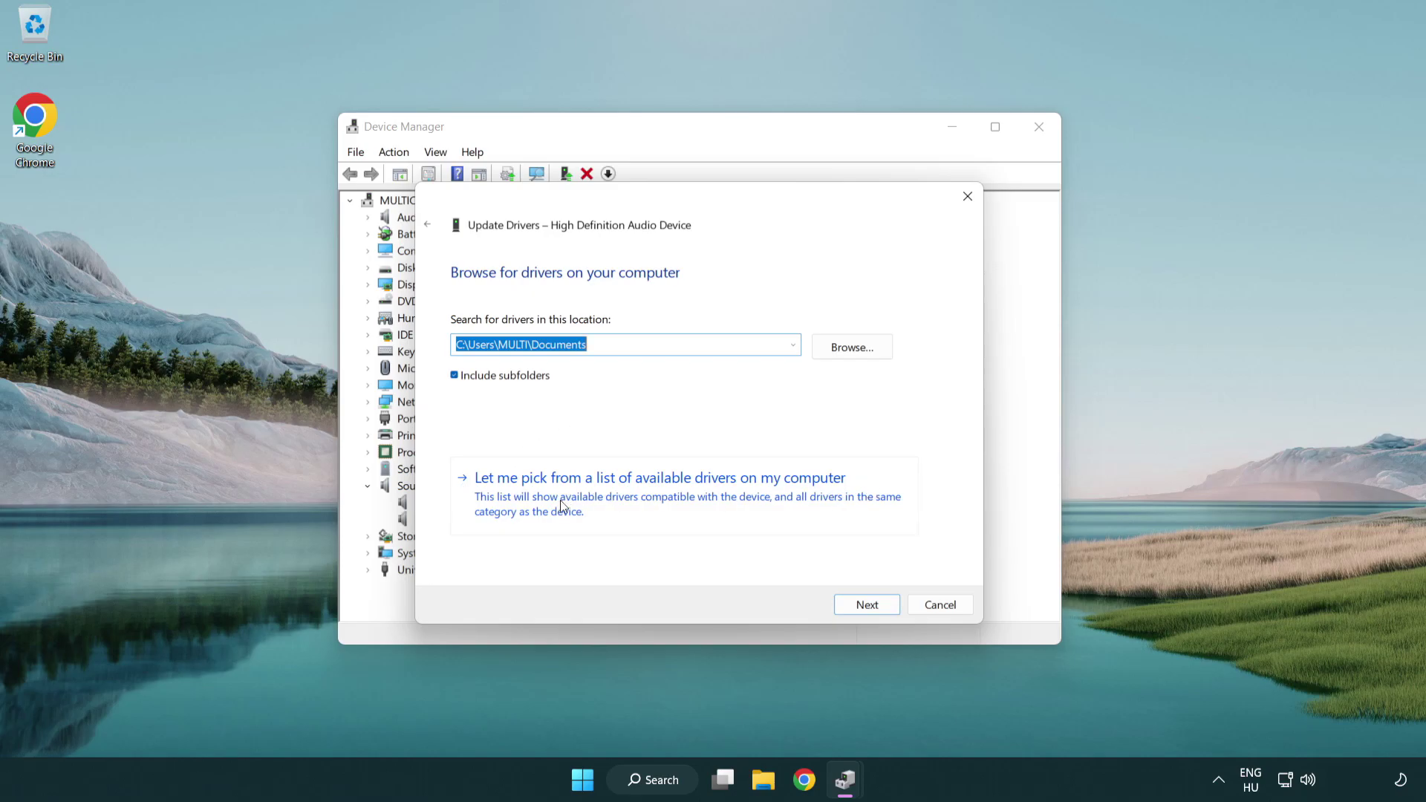
left_click(687, 506)
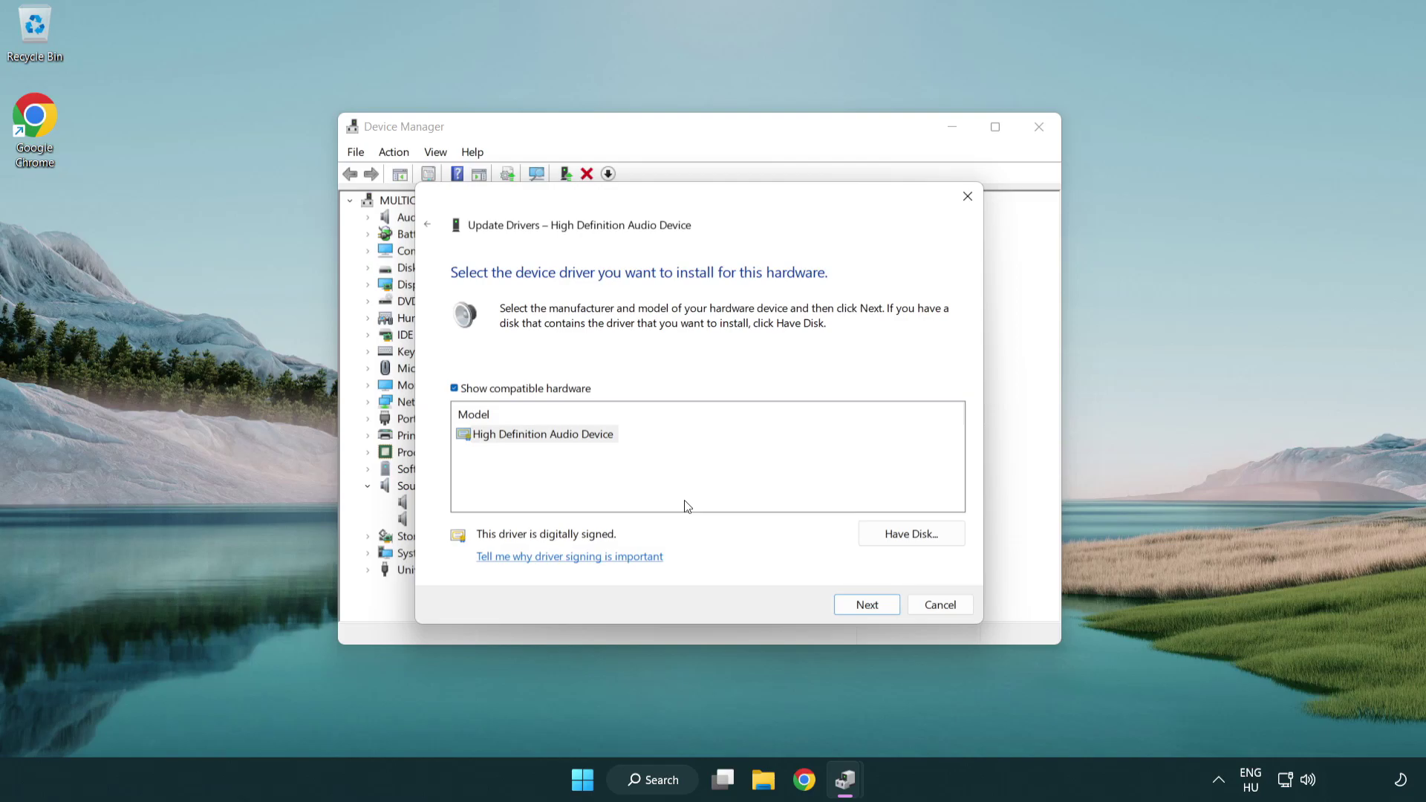
left_click(456, 435)
left_click(455, 436)
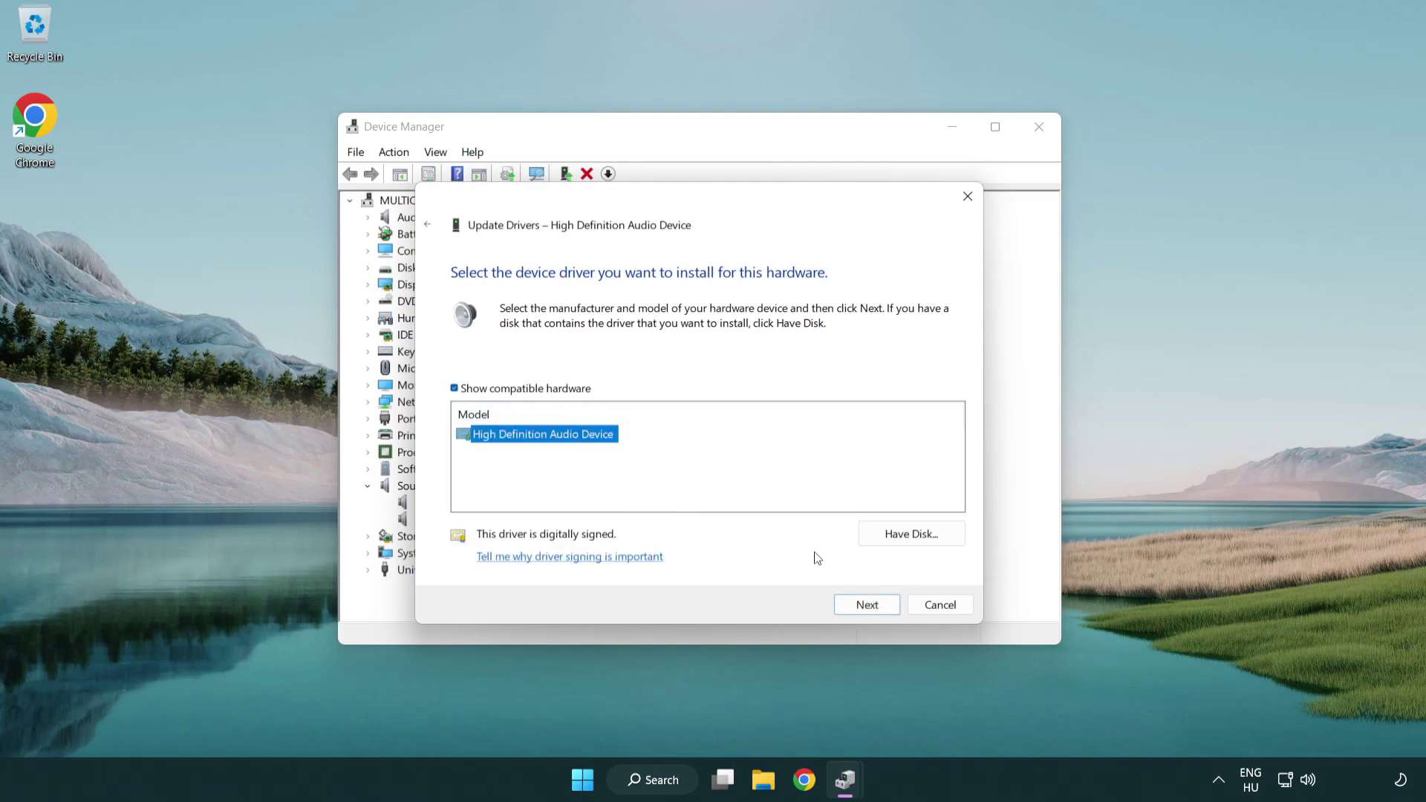
left_click(884, 611)
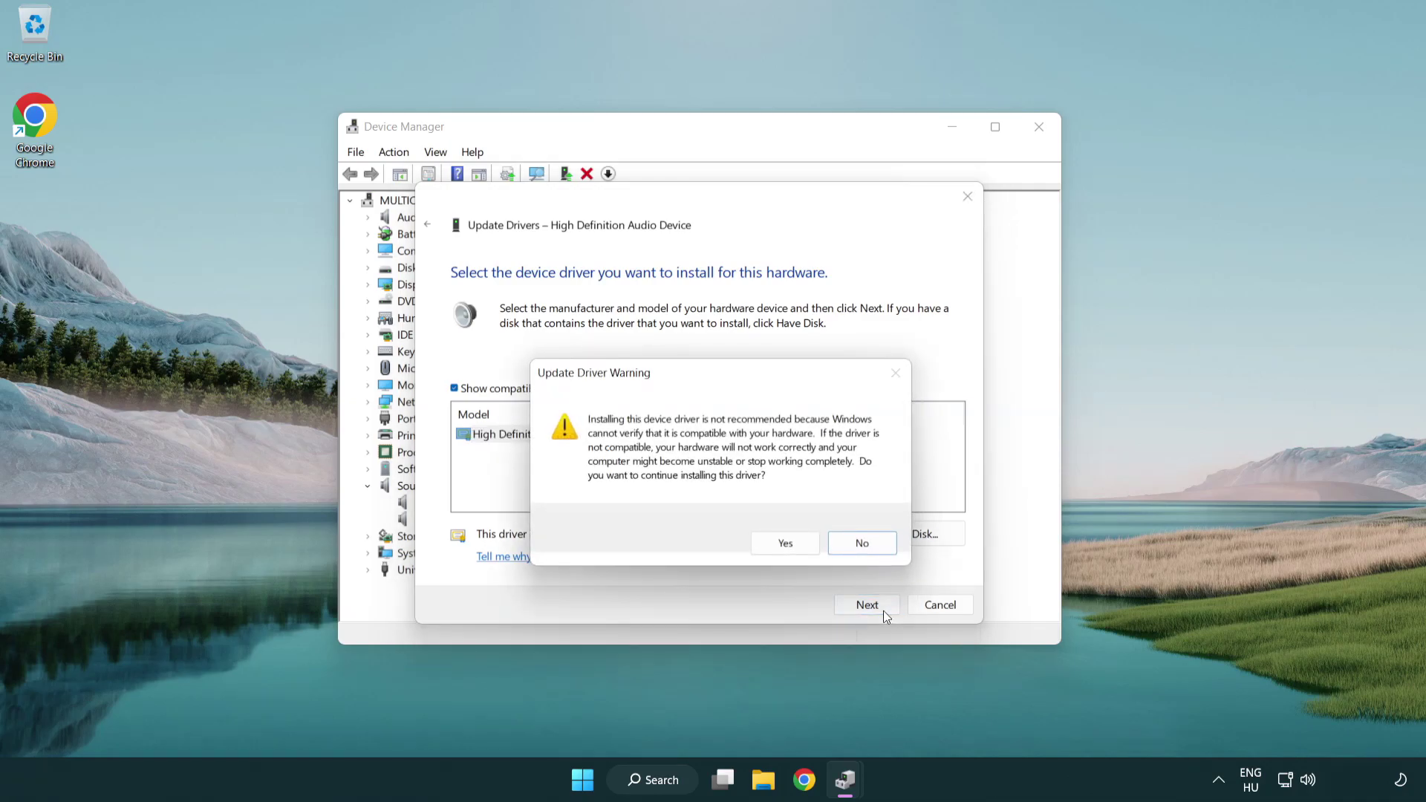
left_click(786, 547)
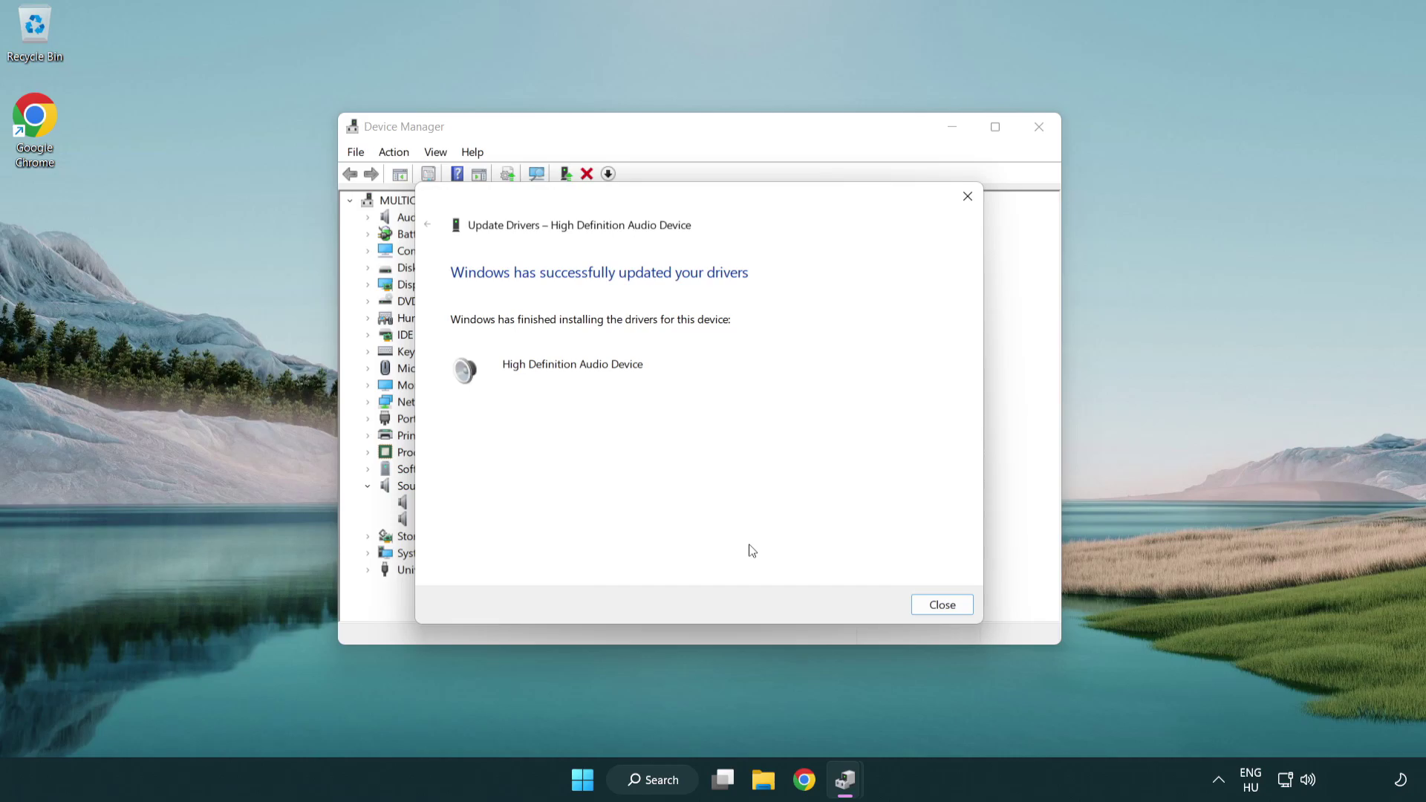
left_click(943, 606)
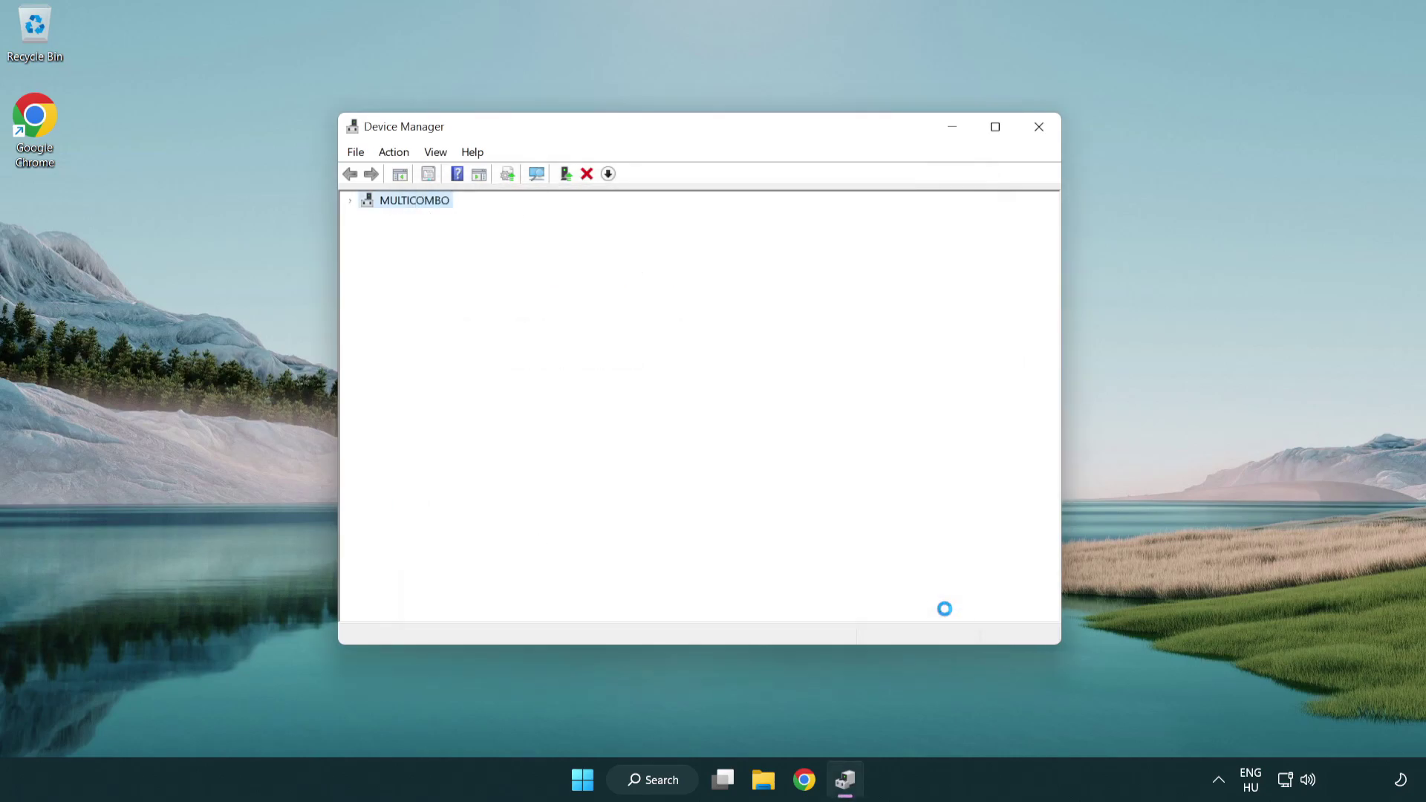
Step: Close Device Manager and bring up the Start menu power options to restart Windows
left_click(1039, 127)
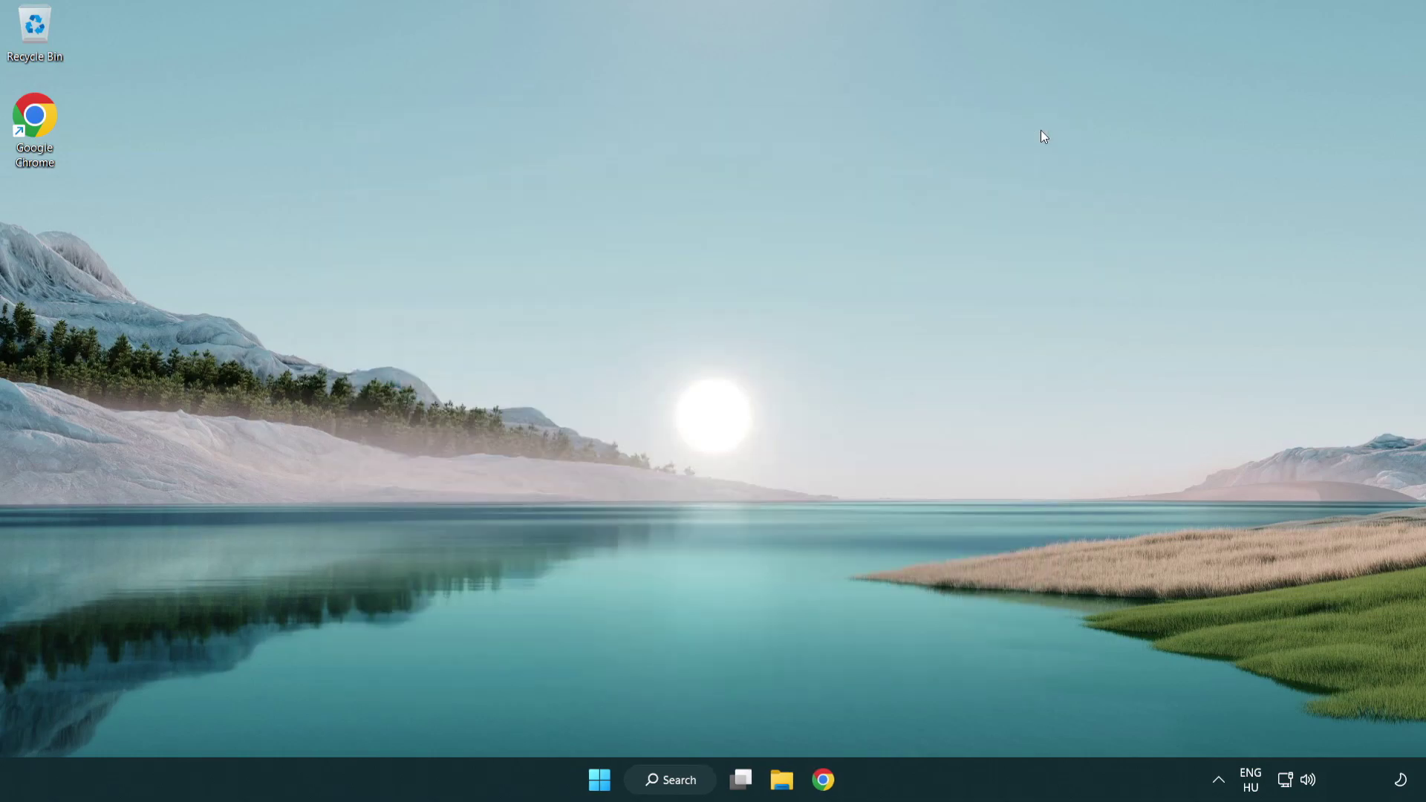
left_click(603, 779)
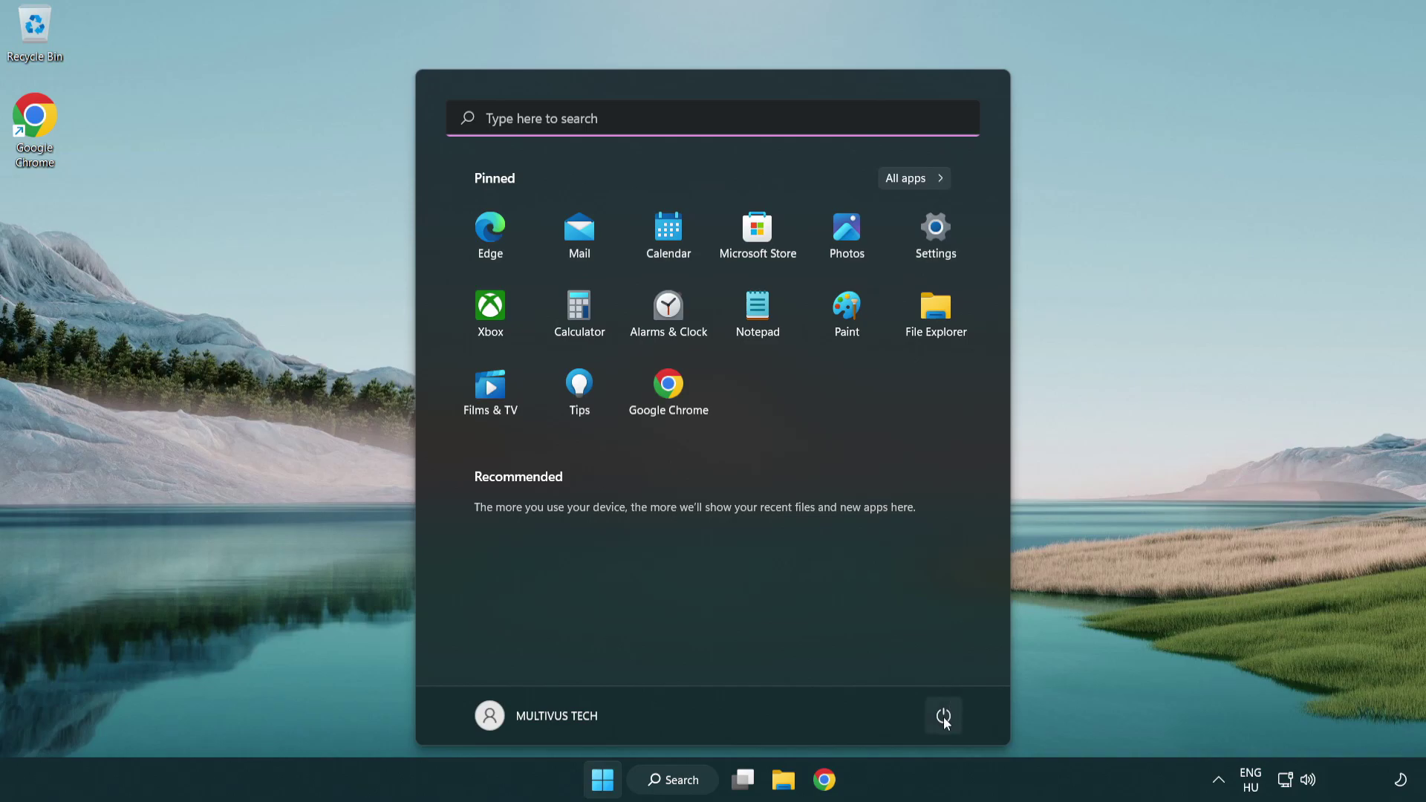
left_click(943, 715)
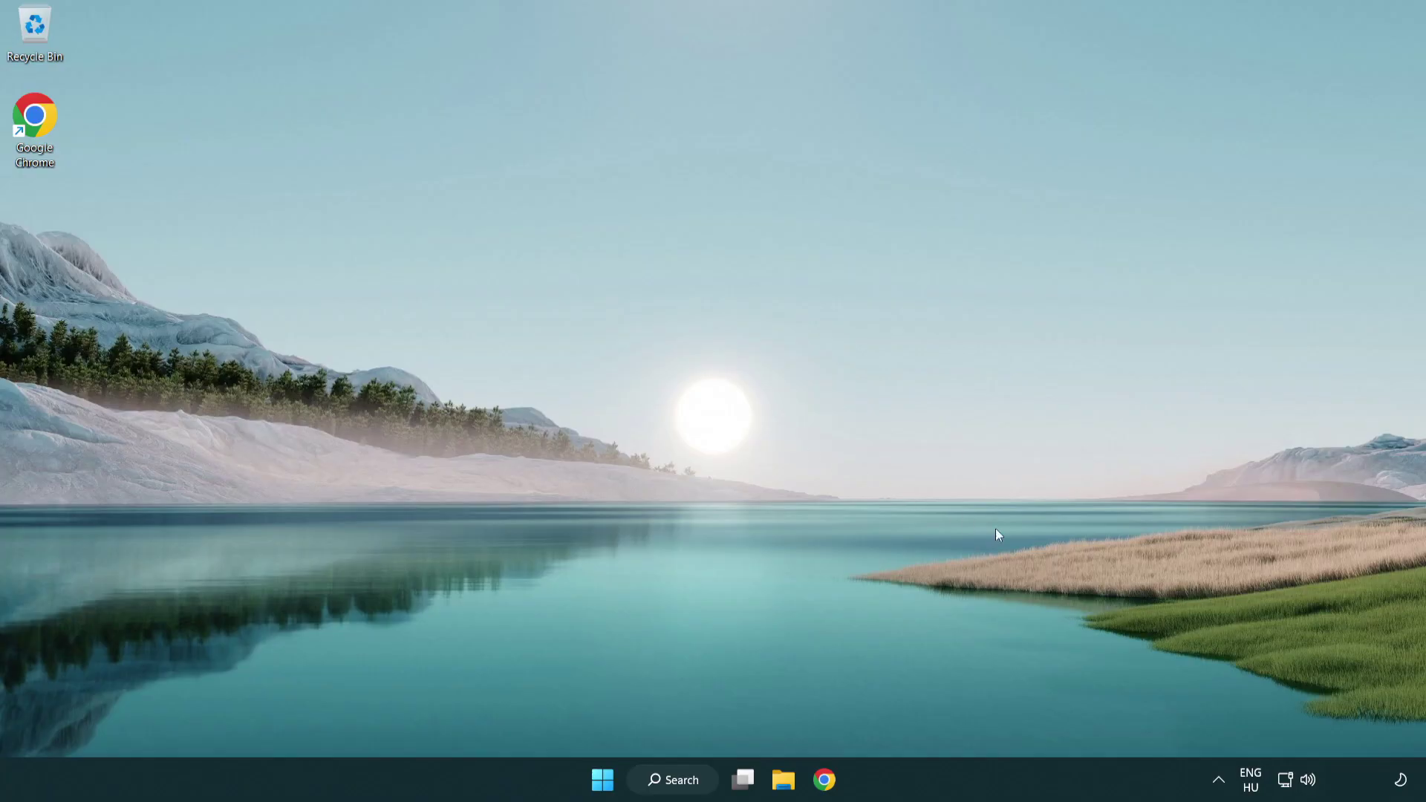
Step: Launch the Playing Audio troubleshooter from the volume icon's Troubleshoot sound problems option
right_click(1310, 784)
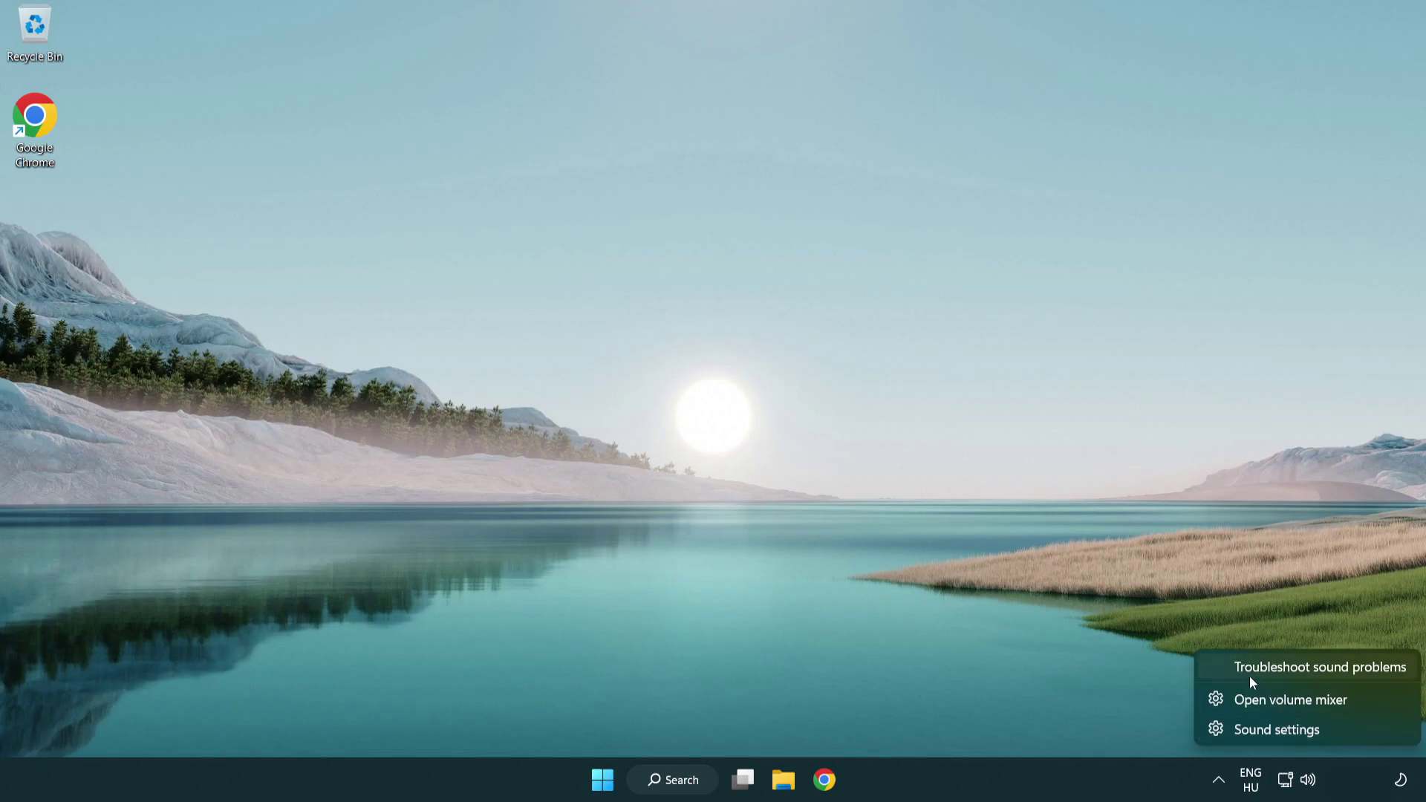
left_click(1303, 670)
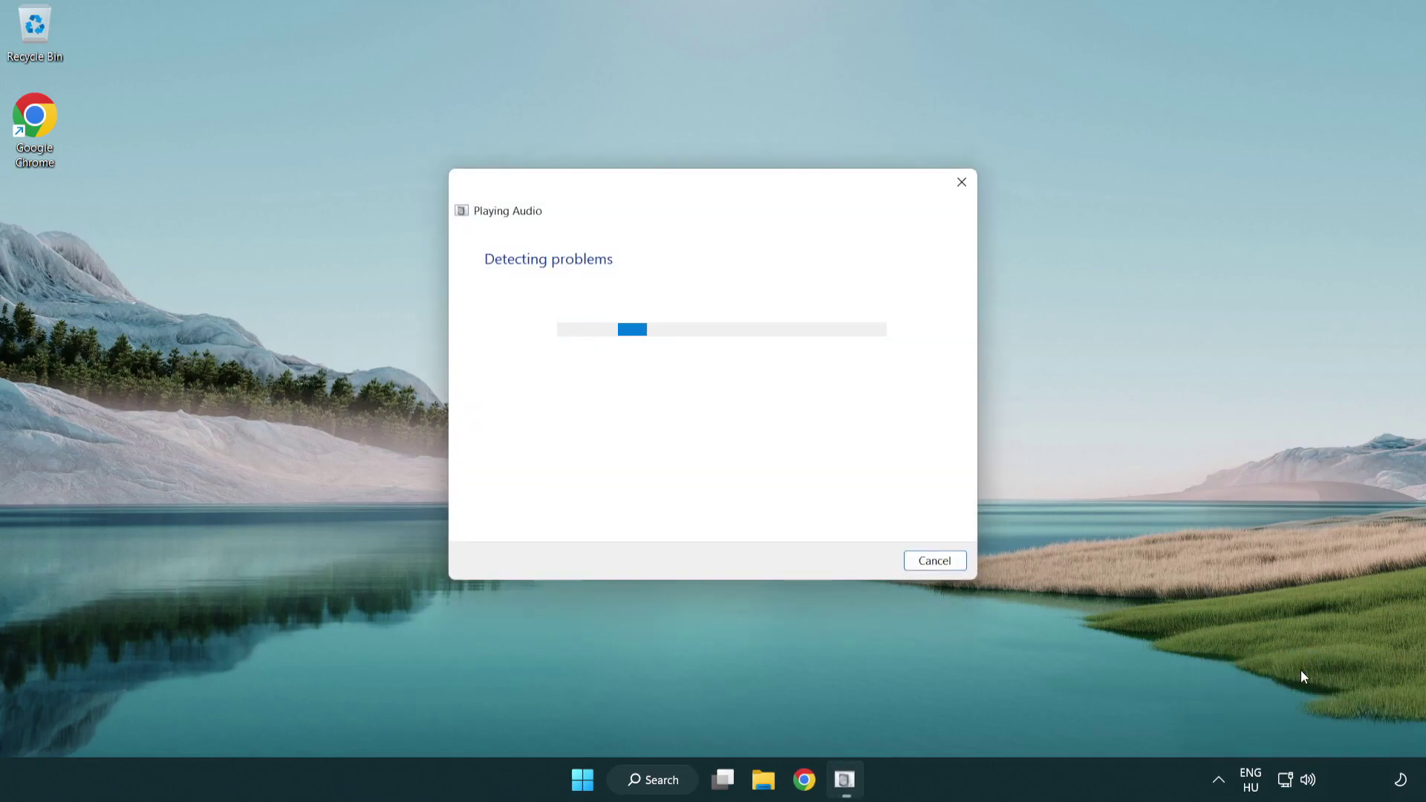